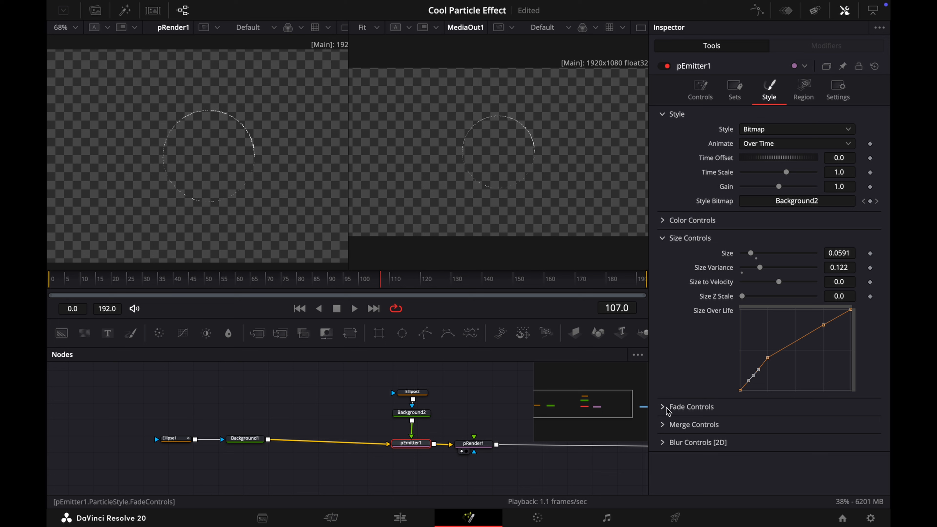
# Set pEmitter1's fade in to about 0.139 and fade out to about 0.233
pyautogui.click(664, 408)
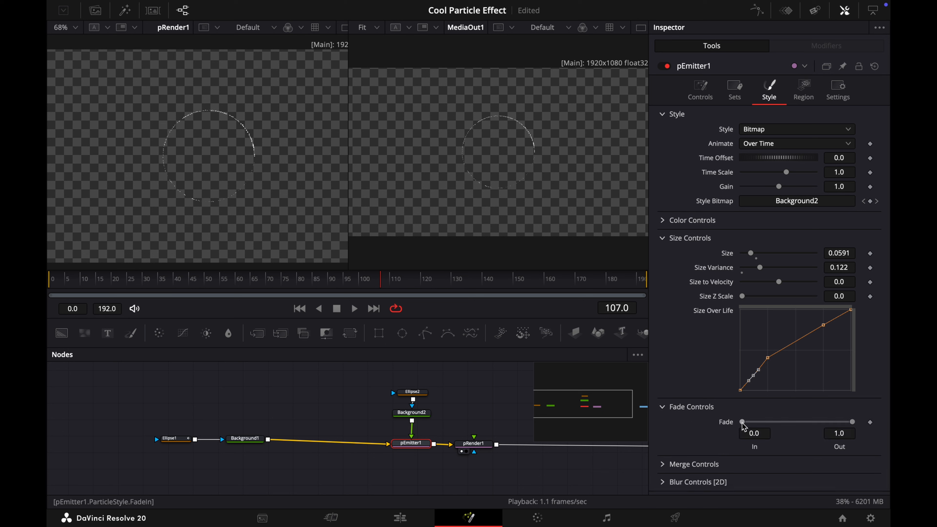
pyautogui.moveTo(743, 424); pyautogui.dragTo(757, 426)
pyautogui.moveTo(852, 422); pyautogui.dragTo(777, 427)
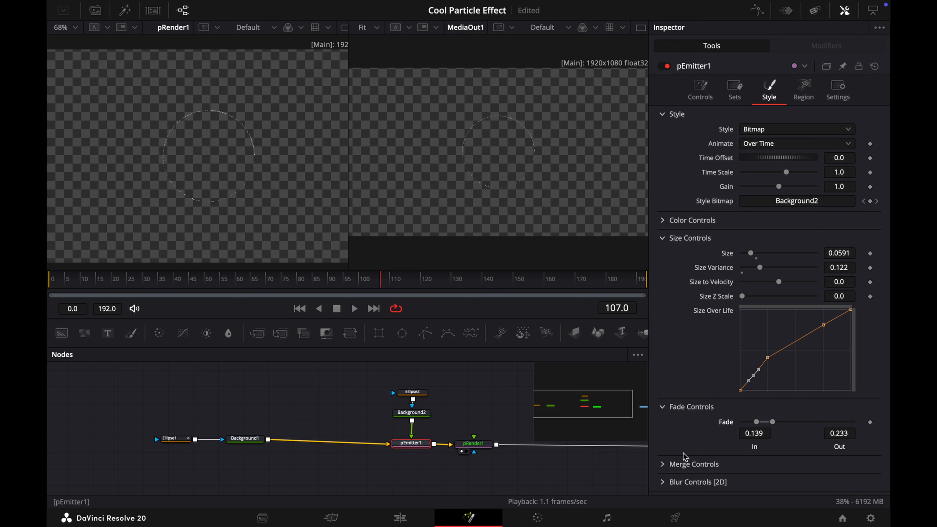
# Resize the Ellipse2 shape in the viewer to about 0.022 width and height
pyautogui.click(420, 393)
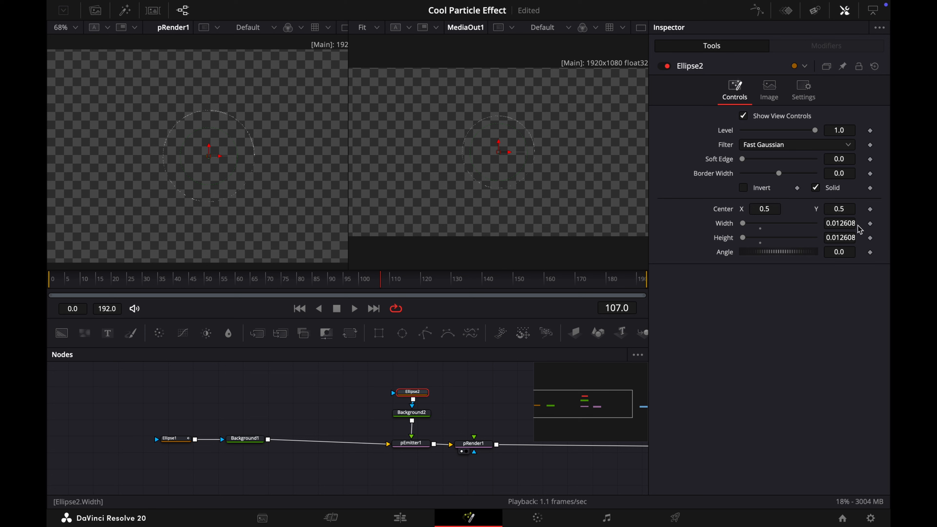
pyautogui.moveTo(830, 223)
pyautogui.mouseDown()
pyautogui.moveTo(857, 223)
pyautogui.moveTo(832, 221)
pyautogui.mouseUp()
pyautogui.doubleClick(727, 224)
pyautogui.doubleClick(726, 238)
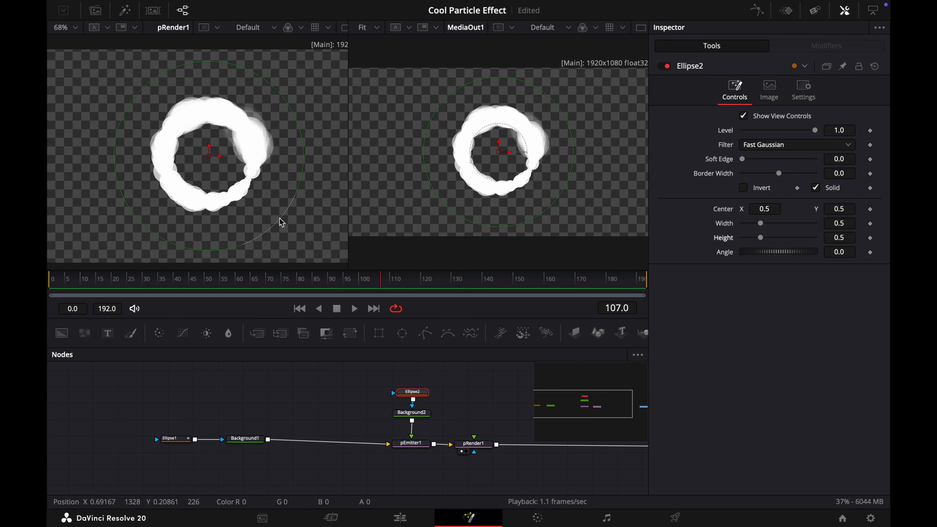
pyautogui.moveTo(278, 220); pyautogui.dragTo(211, 164)
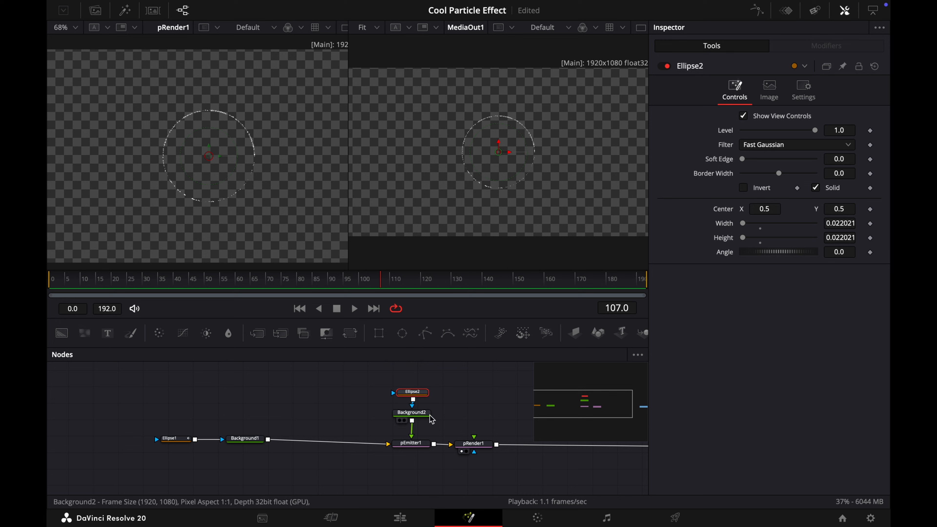
# Set pEmitter1's Number to 100, Number Variance about 38.6, Lifespan 63 and Lifespan Variance about 33.9
pyautogui.click(411, 443)
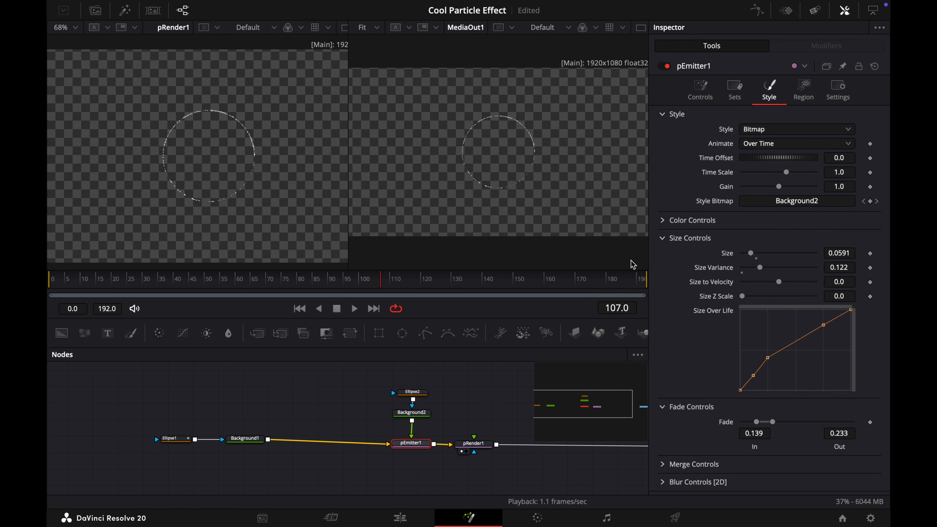
pyautogui.click(700, 89)
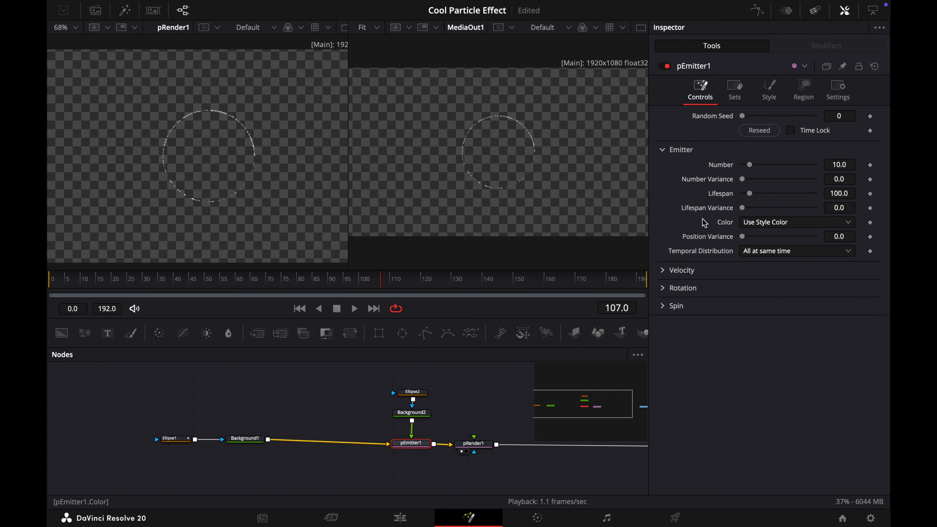
pyautogui.moveTo(750, 165); pyautogui.dragTo(814, 165)
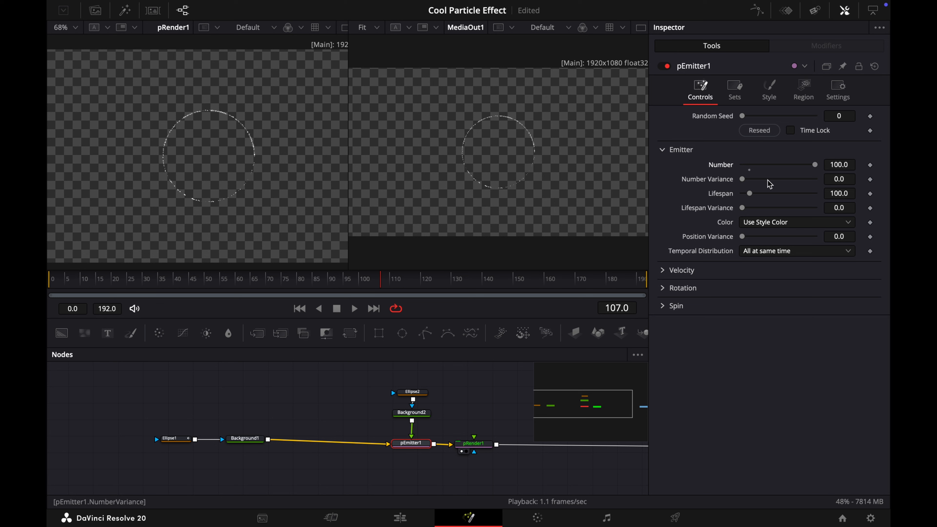
pyautogui.moveTo(743, 180)
pyautogui.mouseDown()
pyautogui.moveTo(776, 180)
pyautogui.moveTo(748, 196)
pyautogui.mouseUp()
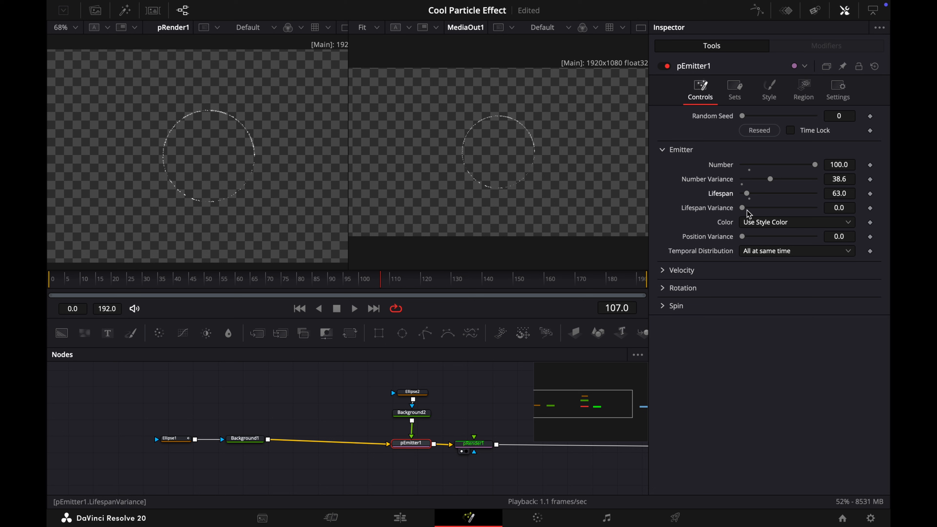
pyautogui.moveTo(742, 208); pyautogui.dragTo(767, 209)
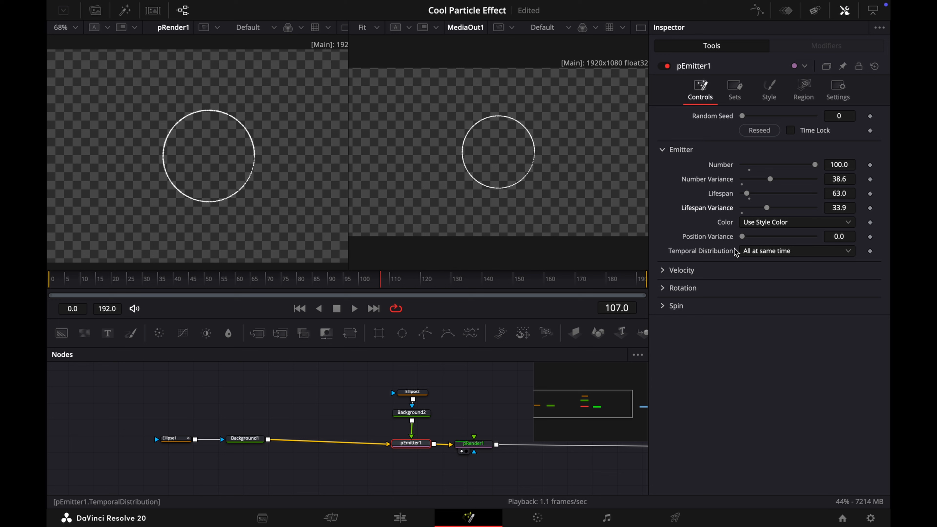
# Set pEmitter1's Temporal Distribution to Randomly distributed
pyautogui.click(760, 251)
pyautogui.click(764, 280)
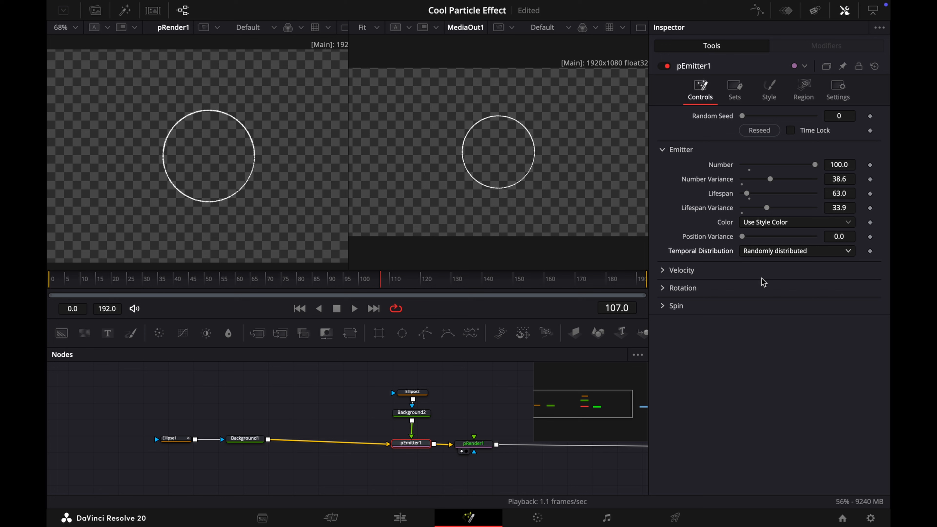
# Set pEmitter1's Velocity to 0.005 and Velocity Variance to 0.02
pyautogui.click(666, 273)
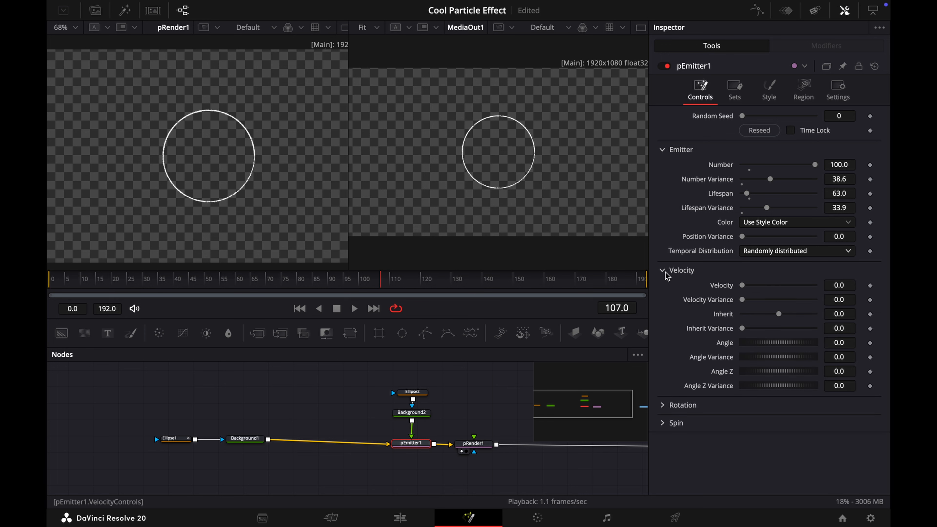
pyautogui.moveTo(744, 289); pyautogui.dragTo(744, 288)
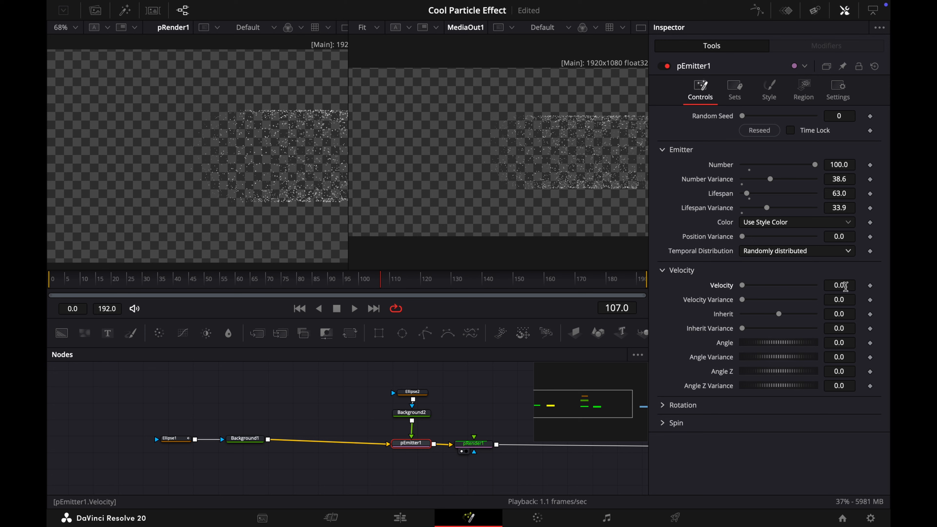
pyautogui.click(845, 286)
pyautogui.write('0.005')
pyautogui.press('Tab')
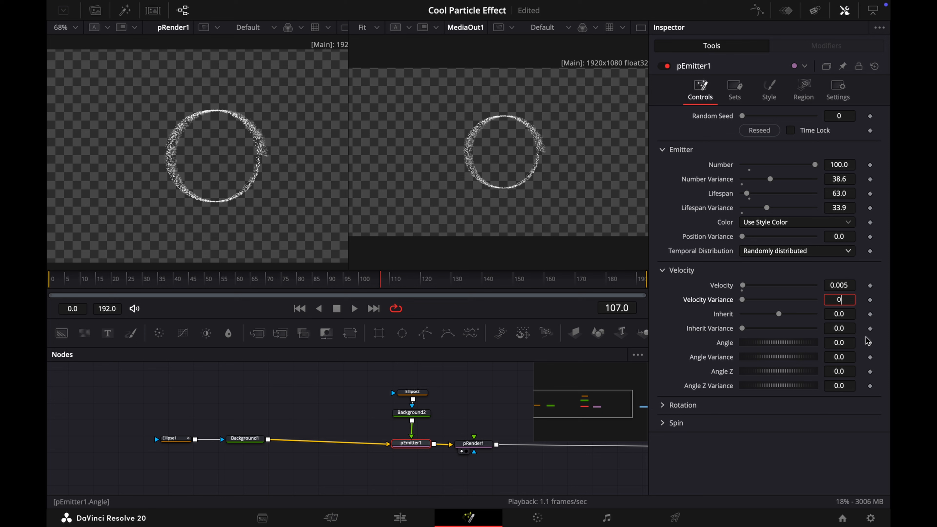
pyautogui.write('0.002')
pyautogui.press('Tab')
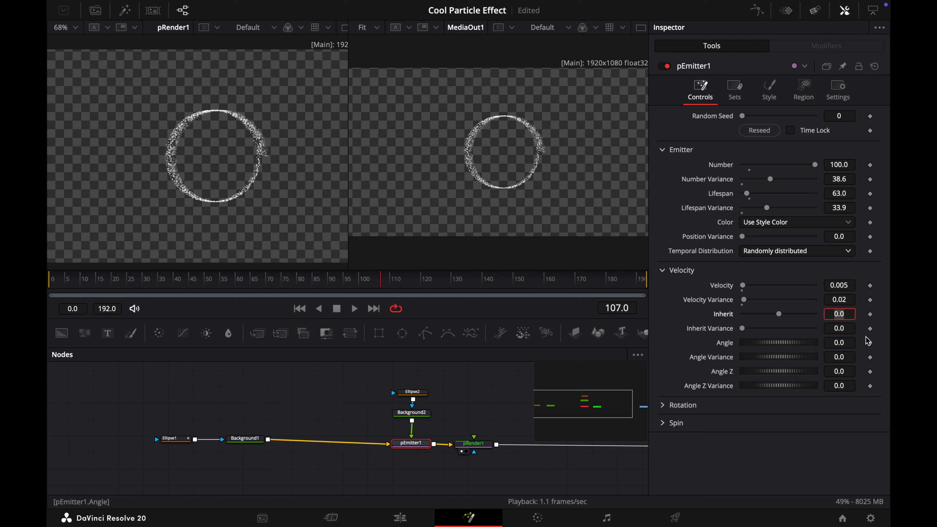
# Set pEmitter1's velocity Angle to about -65.2 and Angle Variance to about 414.8
pyautogui.moveTo(770, 347); pyautogui.dragTo(754, 347)
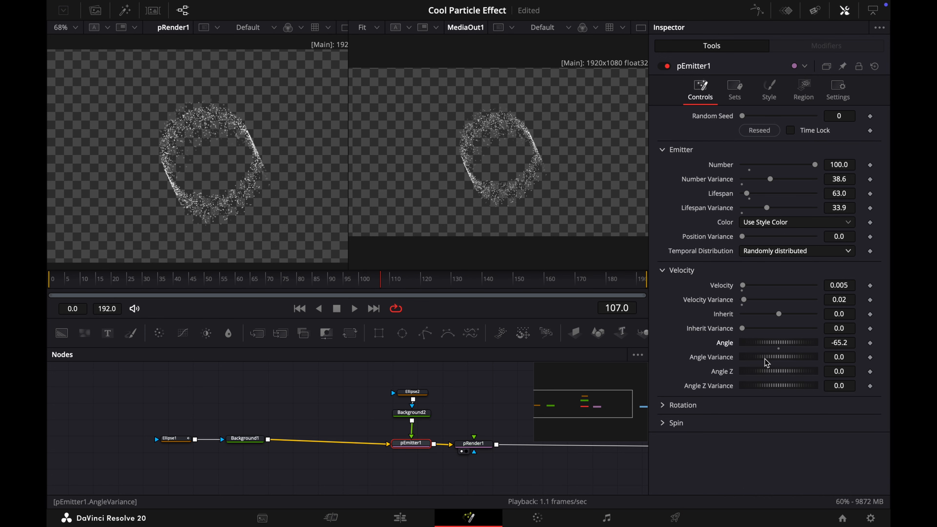
pyautogui.moveTo(768, 358)
pyautogui.mouseDown()
pyautogui.moveTo(826, 366)
pyautogui.moveTo(787, 361)
pyautogui.mouseUp()
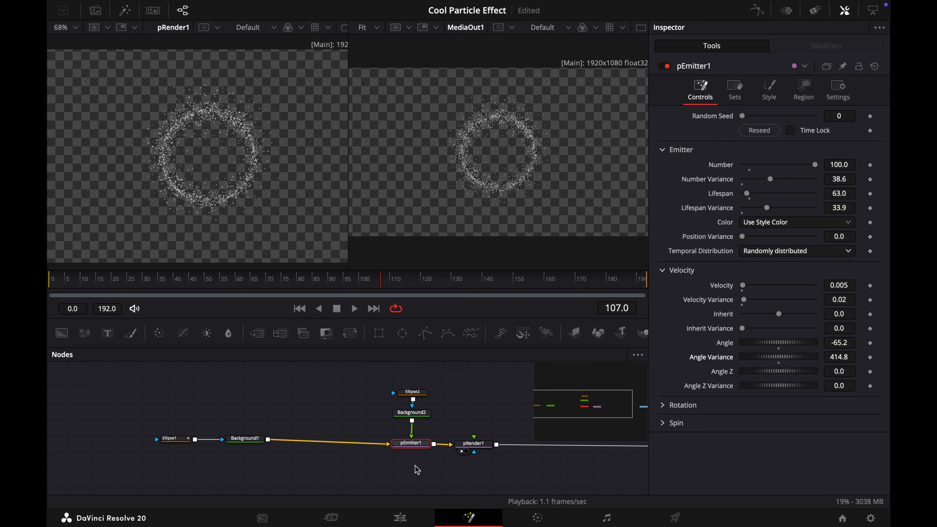
# Add a second pEmitter node with a connected pRender node below the existing chain
pyautogui.hscroll(3, 415, 466)
pyautogui.scroll(-1, 416, 466)
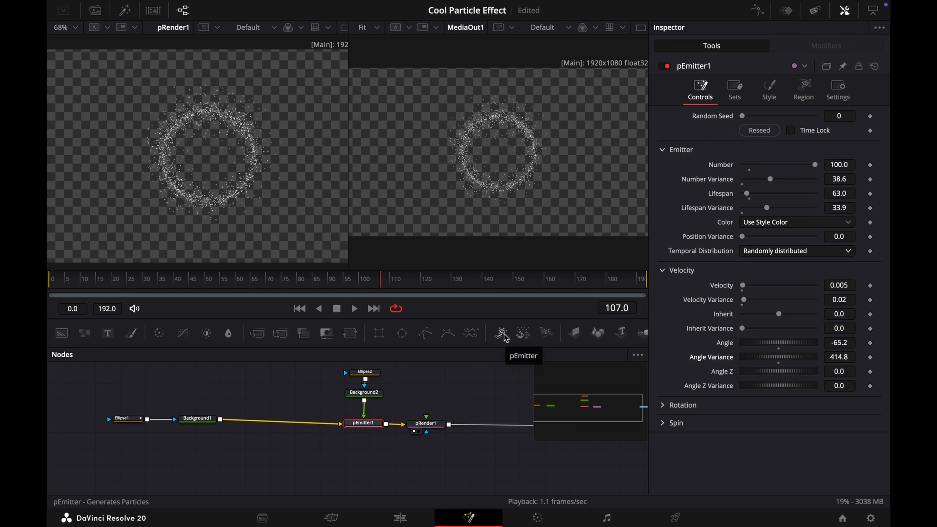
pyautogui.moveTo(501, 334); pyautogui.dragTo(364, 462)
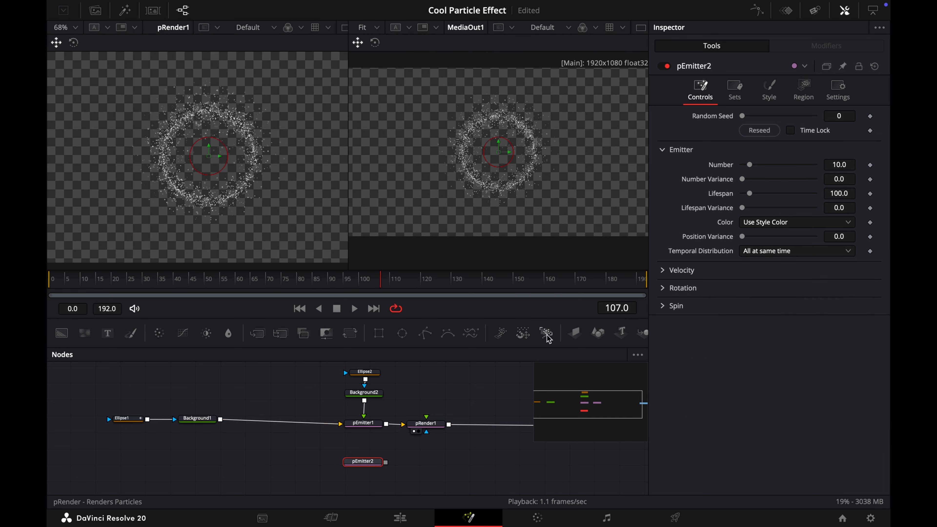
pyautogui.moveTo(549, 339); pyautogui.dragTo(403, 461)
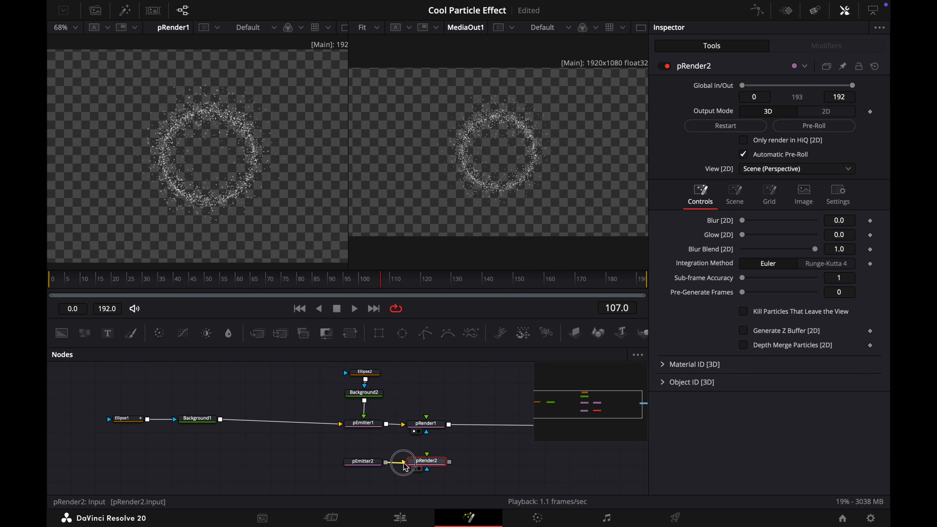
# Set pEmitter2's region to Bitmap and connect Background1's output as its region bitmap
pyautogui.click(364, 463)
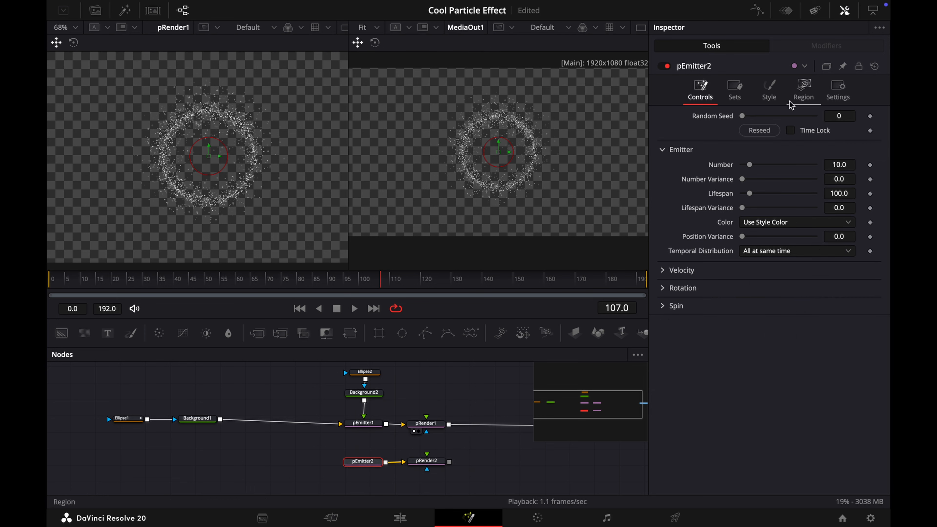
pyautogui.click(799, 95)
pyautogui.click(764, 129)
pyautogui.click(761, 168)
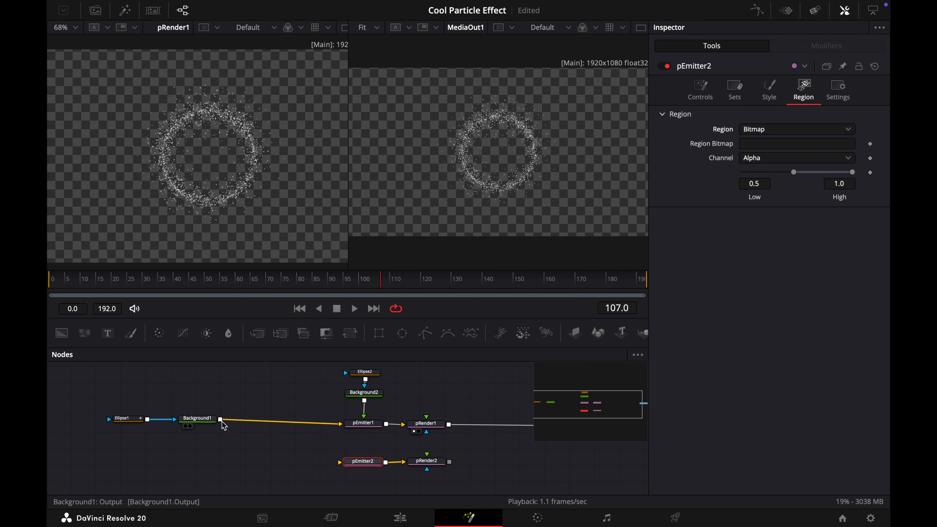
pyautogui.moveTo(220, 419); pyautogui.dragTo(340, 465)
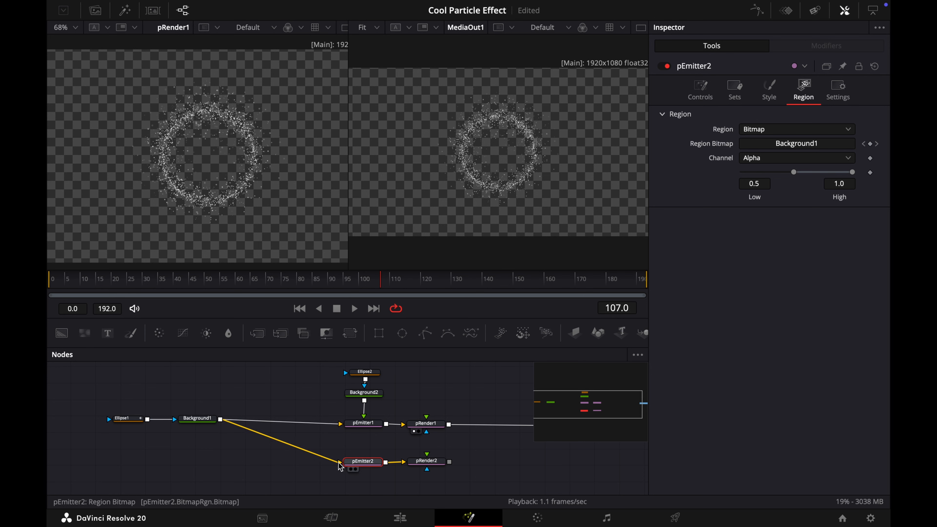
# Set pEmitter2's style to Bitmap and connect Background2 as its style bitmap
pyautogui.click(769, 88)
pyautogui.click(778, 129)
pyautogui.click(768, 152)
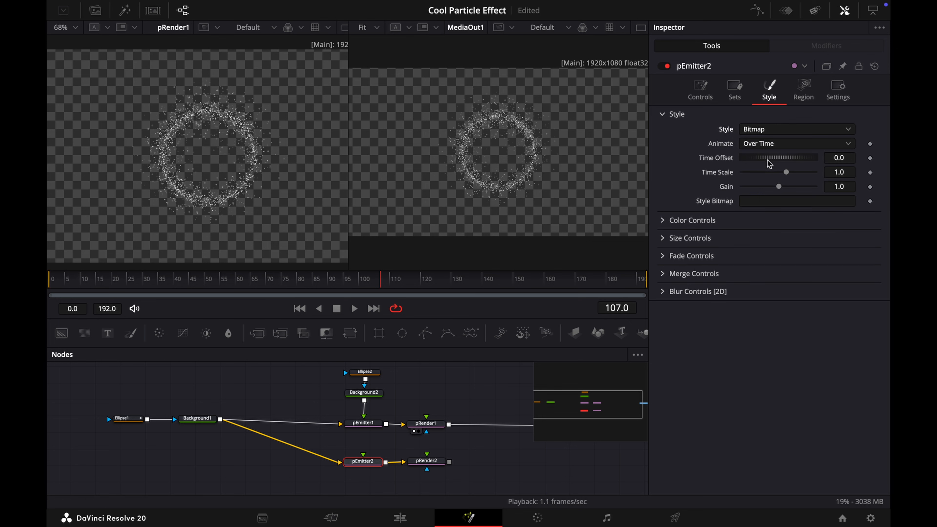
pyautogui.moveTo(365, 402); pyautogui.dragTo(364, 458)
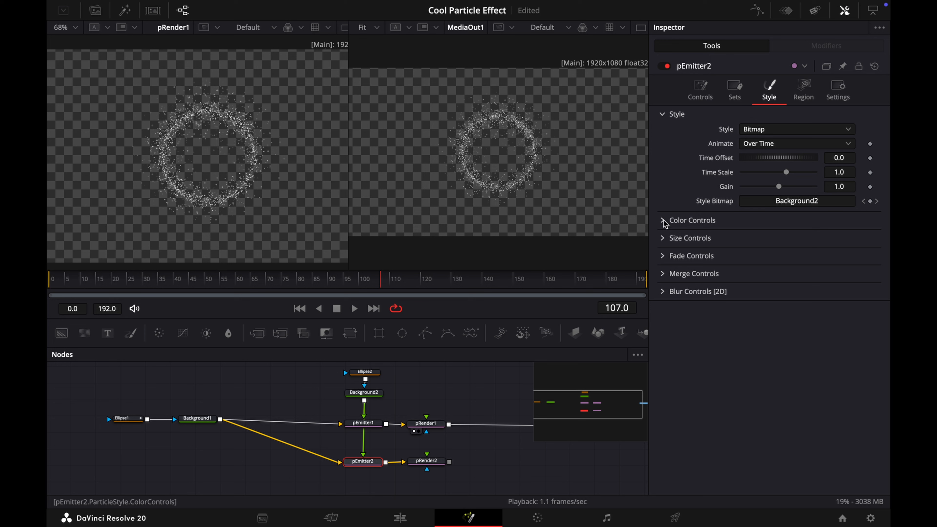
# Set pEmitter2's particle Size to about 0.1772 and Size Variance to 0.5
pyautogui.click(665, 238)
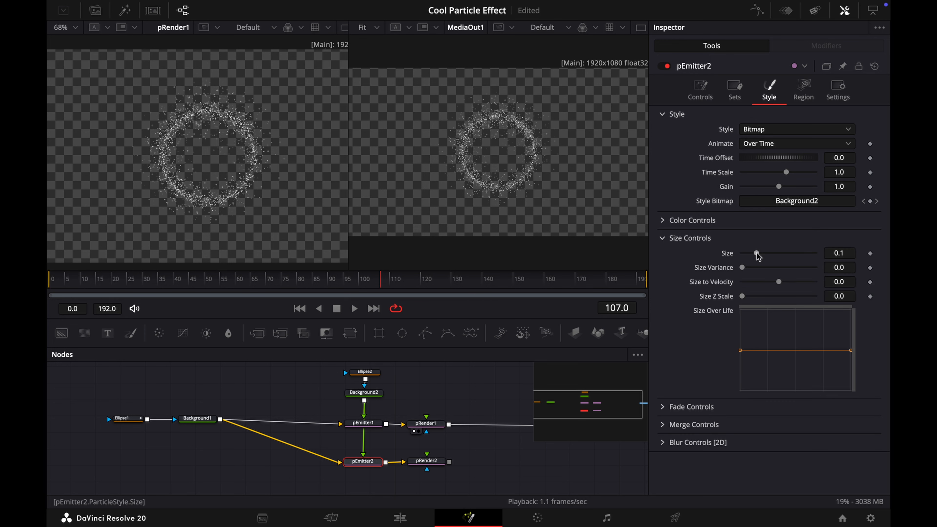
pyautogui.moveTo(757, 254); pyautogui.dragTo(815, 270)
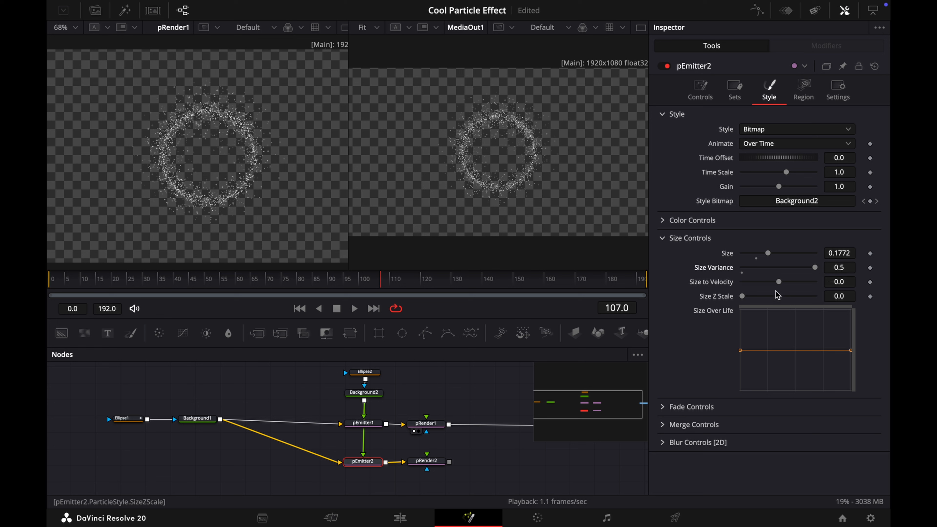
# Reshape pEmitter2's Size Over Life curve to rise from bottom-left to top-right with an added bend point
pyautogui.moveTo(741, 350); pyautogui.dragTo(742, 391)
pyautogui.moveTo(851, 351); pyautogui.dragTo(851, 310)
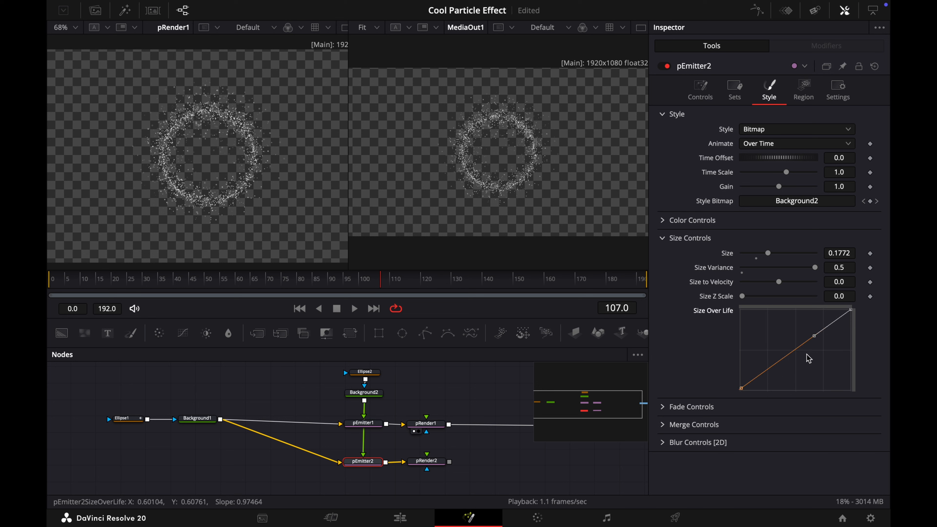
pyautogui.moveTo(812, 343); pyautogui.dragTo(781, 371)
pyautogui.click(773, 347)
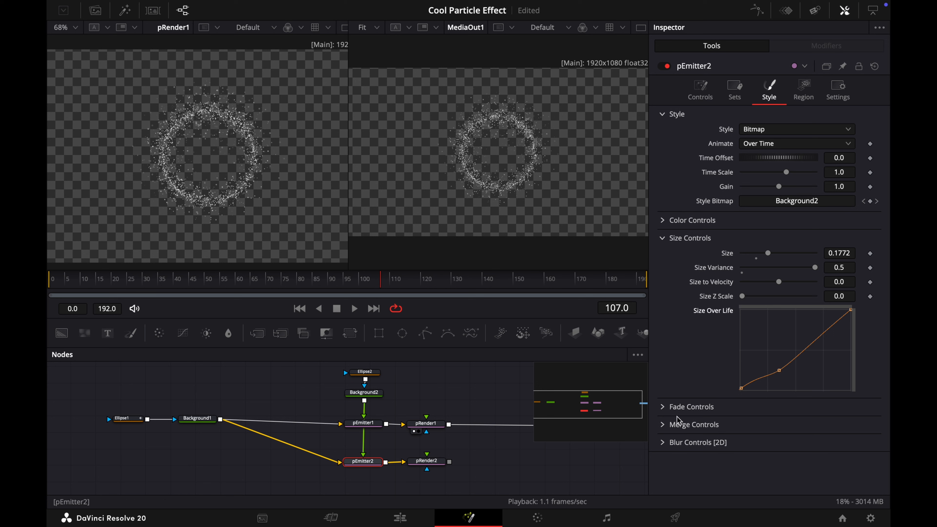
# Set pEmitter2's fade in to about 0.122 and fade out to about 0.206
pyautogui.click(664, 407)
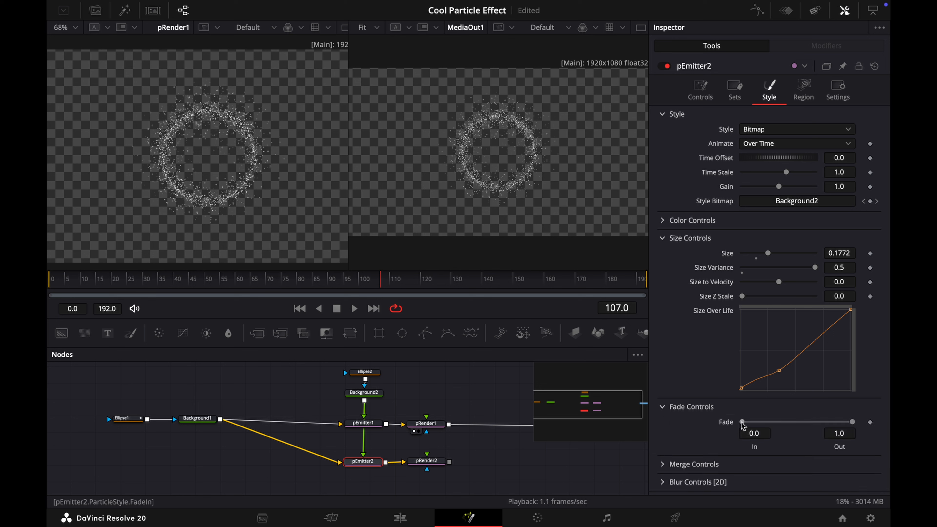
pyautogui.moveTo(742, 422); pyautogui.dragTo(754, 424)
pyautogui.moveTo(853, 423); pyautogui.dragTo(771, 427)
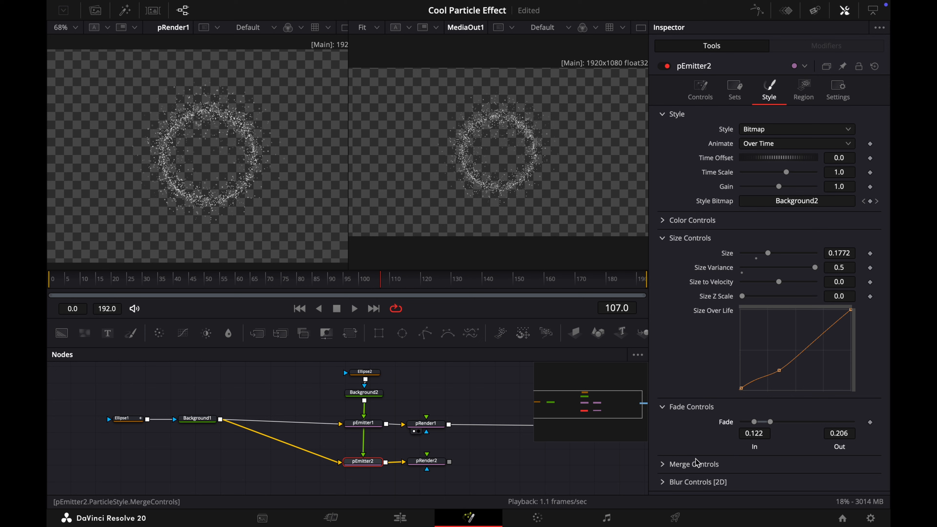
# Set pEmitter2's Number Variance about 29.9, Lifespan 71, Lifespan Variance 48 and Position Variance about 0.0402
pyautogui.click(700, 88)
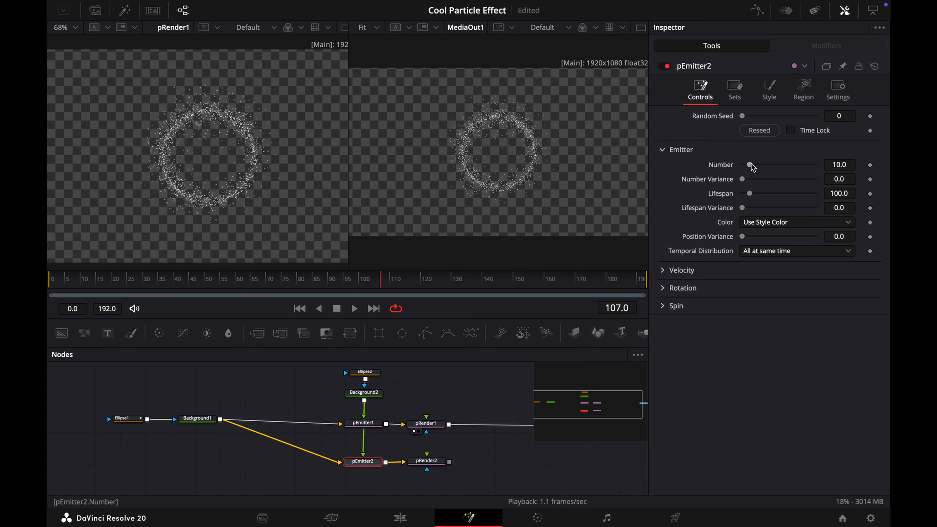
pyautogui.moveTo(745, 182)
pyautogui.mouseDown()
pyautogui.moveTo(767, 183)
pyautogui.moveTo(749, 196)
pyautogui.mouseUp()
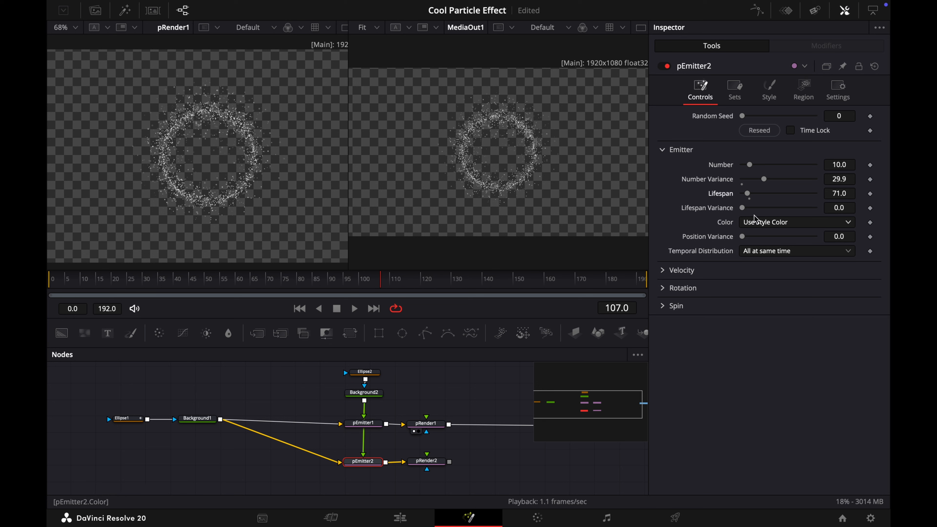
pyautogui.moveTo(745, 210); pyautogui.dragTo(780, 214)
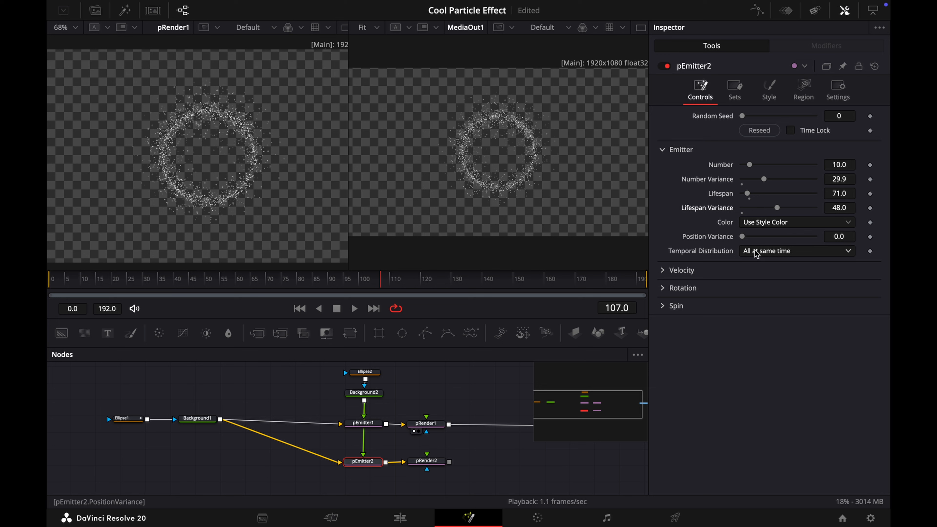
pyautogui.moveTo(745, 240); pyautogui.dragTo(774, 240)
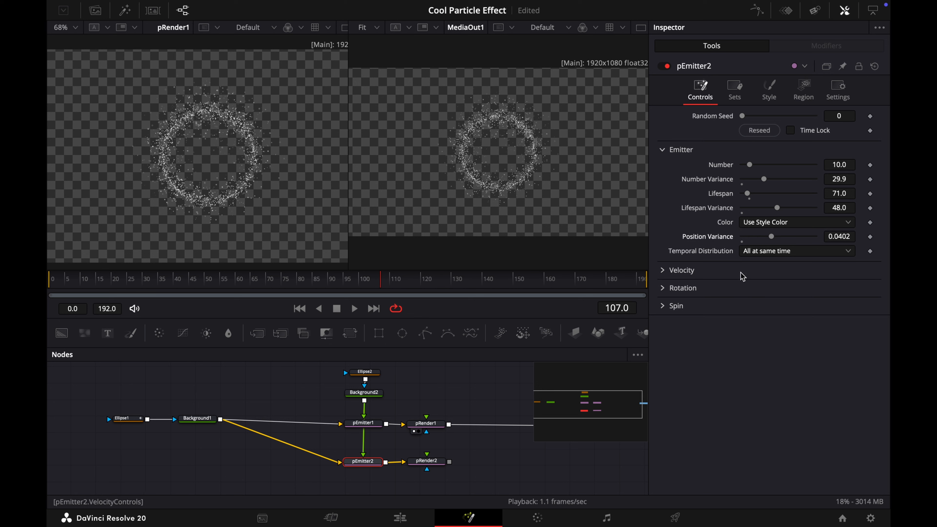
# Set pEmitter2's Temporal Distribution to Randomly distributed
pyautogui.click(788, 252)
pyautogui.click(775, 281)
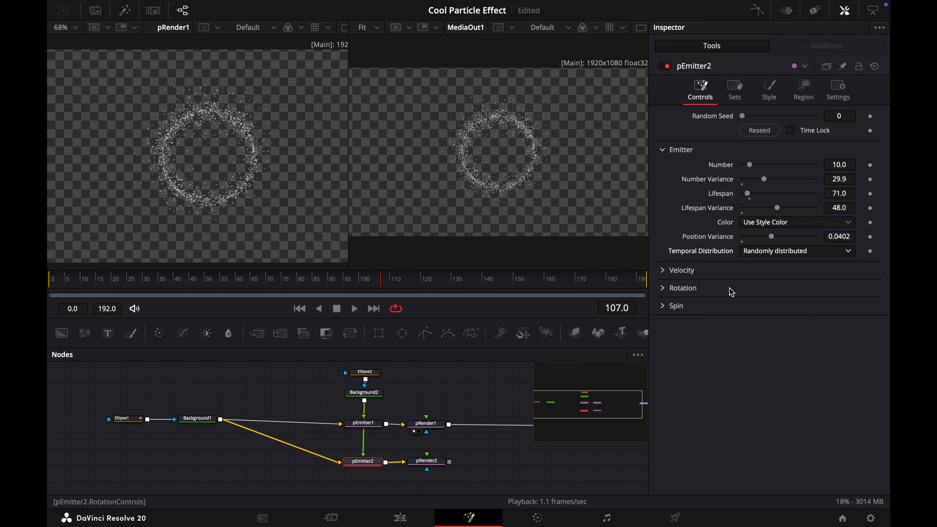
# Set pEmitter2's Velocity to 0.005 and Velocity Variance to 0.018
pyautogui.click(666, 270)
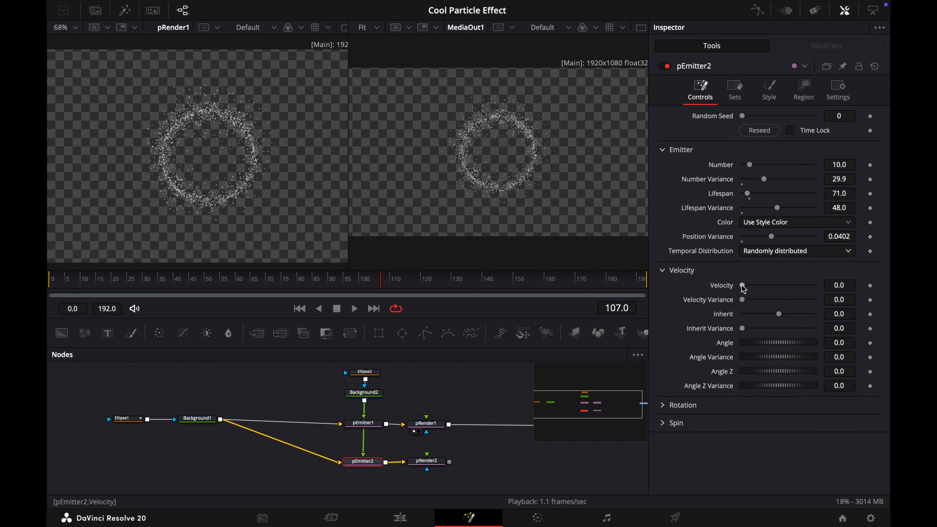
pyautogui.moveTo(743, 286); pyautogui.dragTo(742, 286)
pyautogui.click(853, 286)
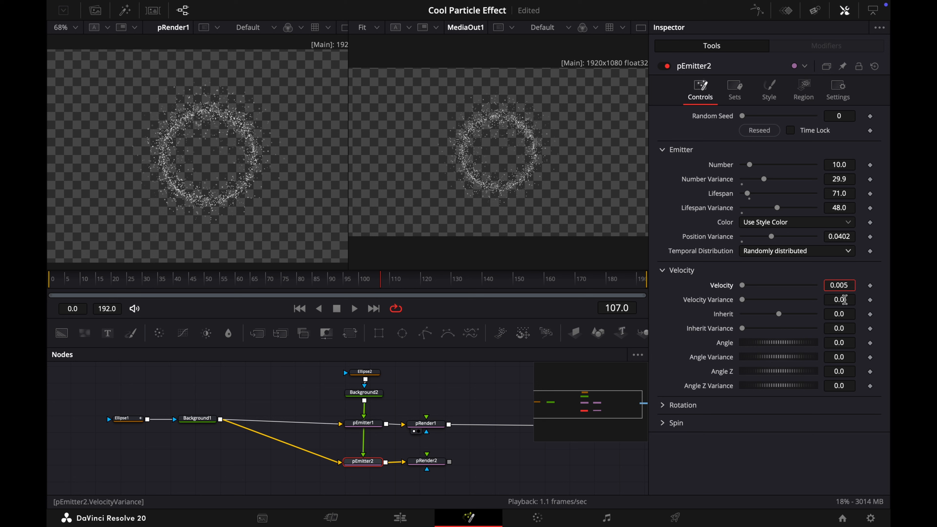
pyautogui.click(844, 300)
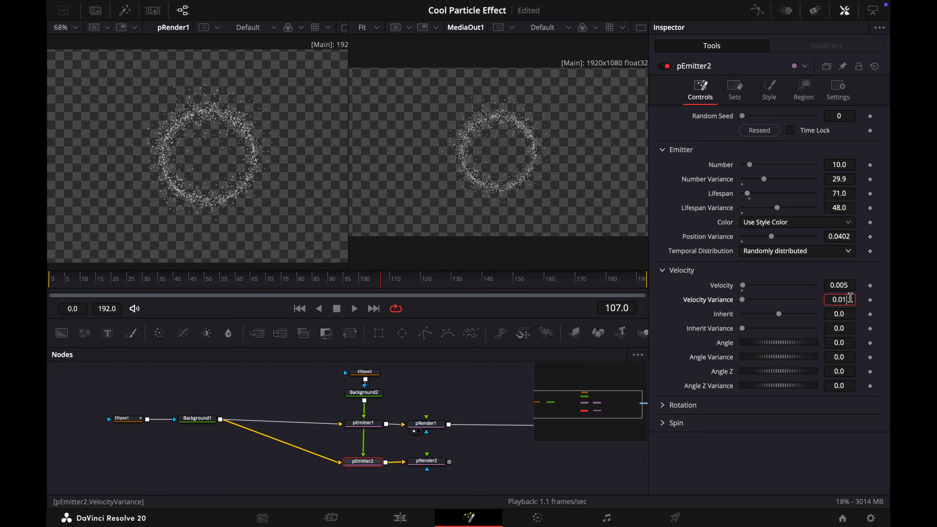
pyautogui.write('8')
pyautogui.press('Tab')
pyautogui.press('Tab')
pyautogui.press('Tab')
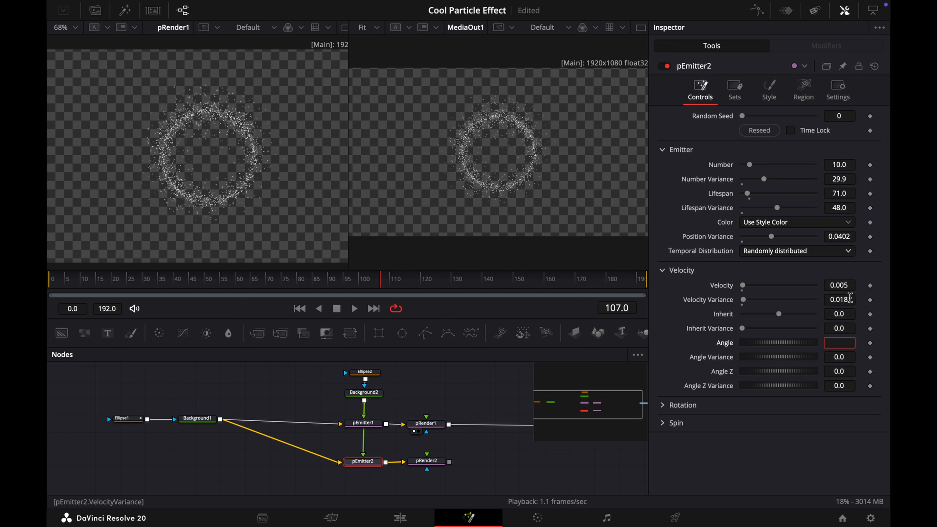
# Set pEmitter2's velocity Angle to about -62.6 and Angle Variance to about 307.8
pyautogui.moveTo(775, 344); pyautogui.dragTo(754, 345)
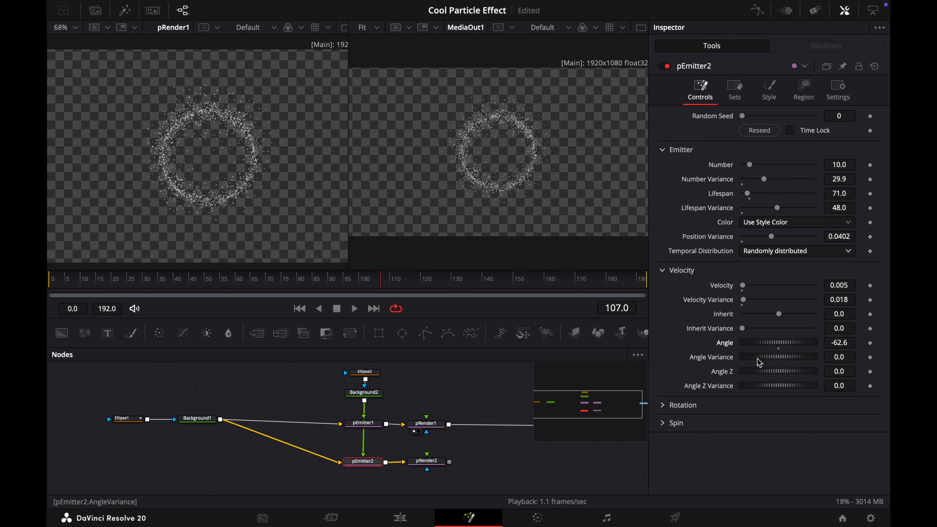
pyautogui.moveTo(761, 363); pyautogui.dragTo(783, 364)
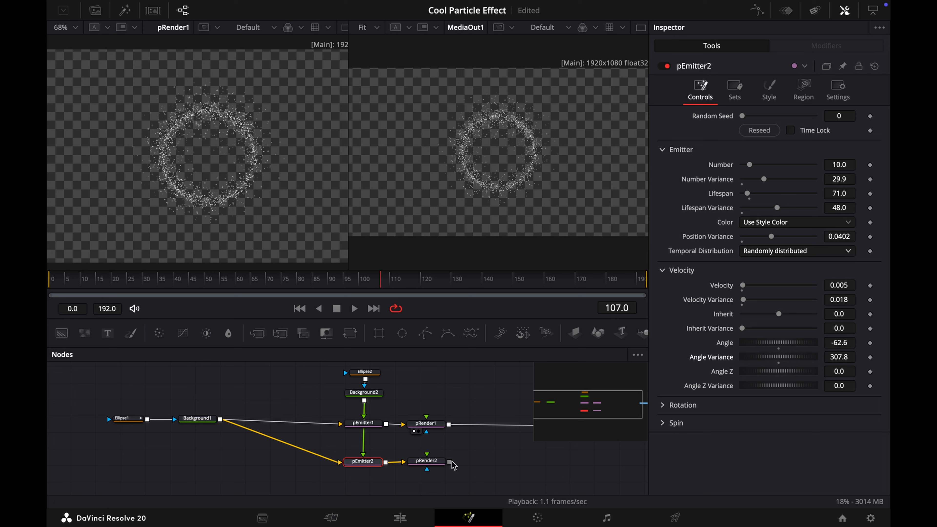
# Combine pRender1 and pRender2 outputs through a new Merge node feeding the output
pyautogui.moveTo(450, 461); pyautogui.dragTo(451, 428)
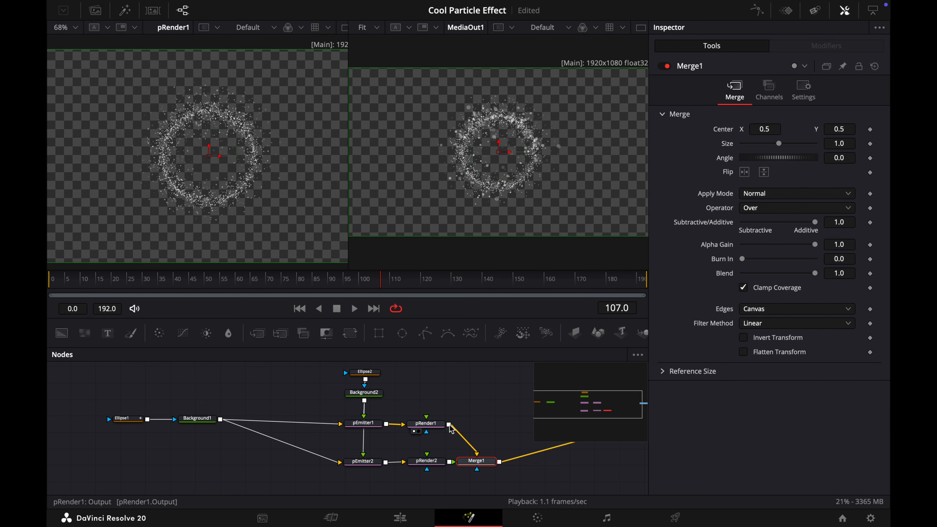
pyautogui.hscroll(4, 501, 416)
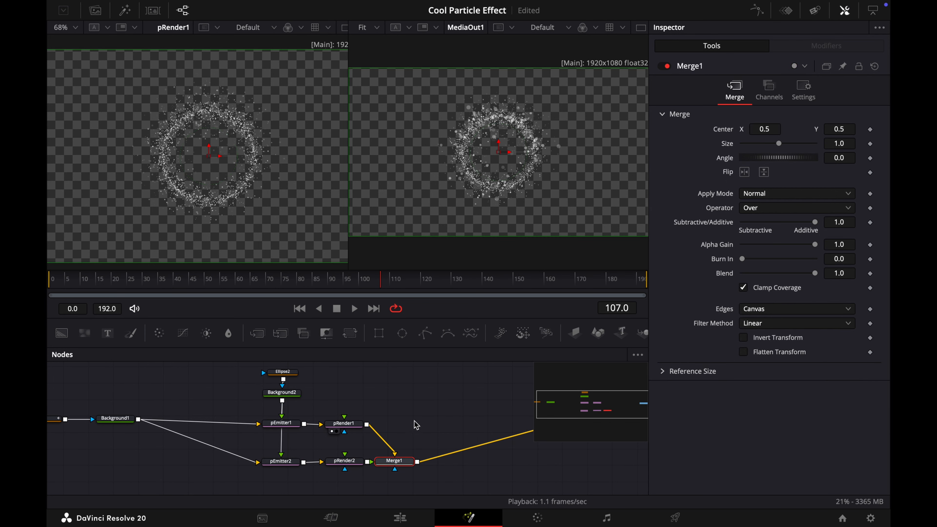
pyautogui.moveTo(396, 465)
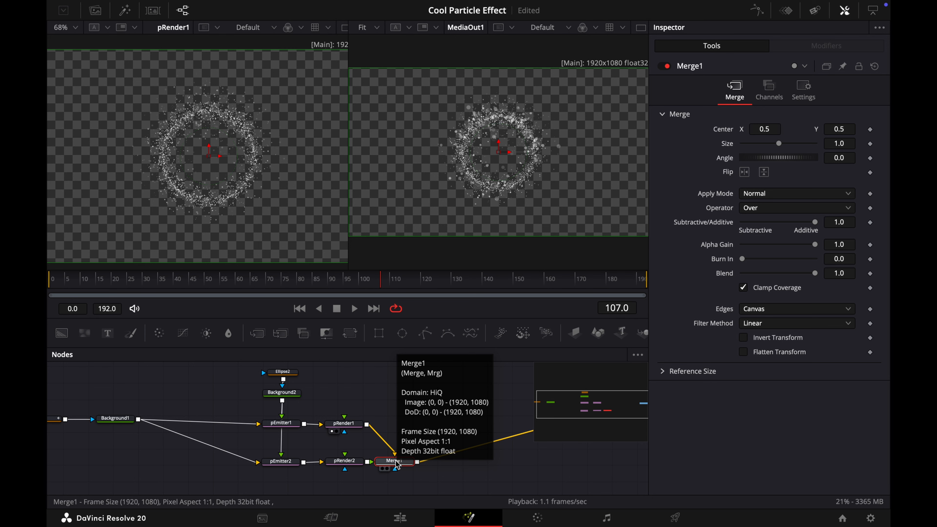
# Switch to a single viewer and play back the merged particle animation
pyautogui.moveTo(381, 278); pyautogui.dragTo(355, 279)
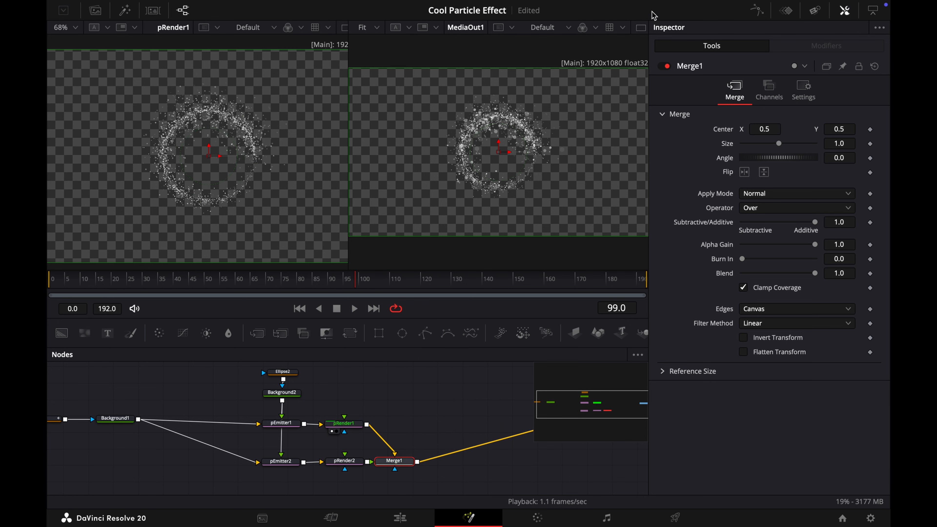
pyautogui.click(642, 28)
pyautogui.click(356, 309)
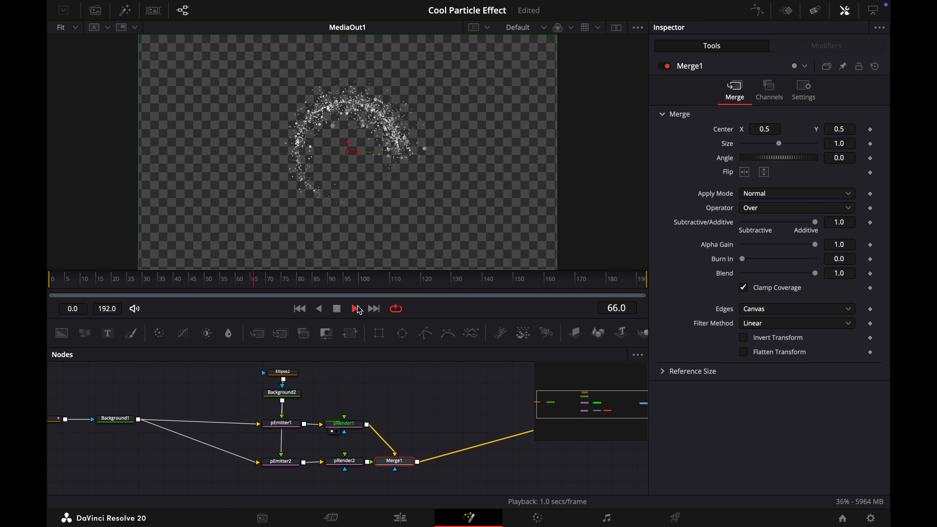
pyautogui.click(356, 308)
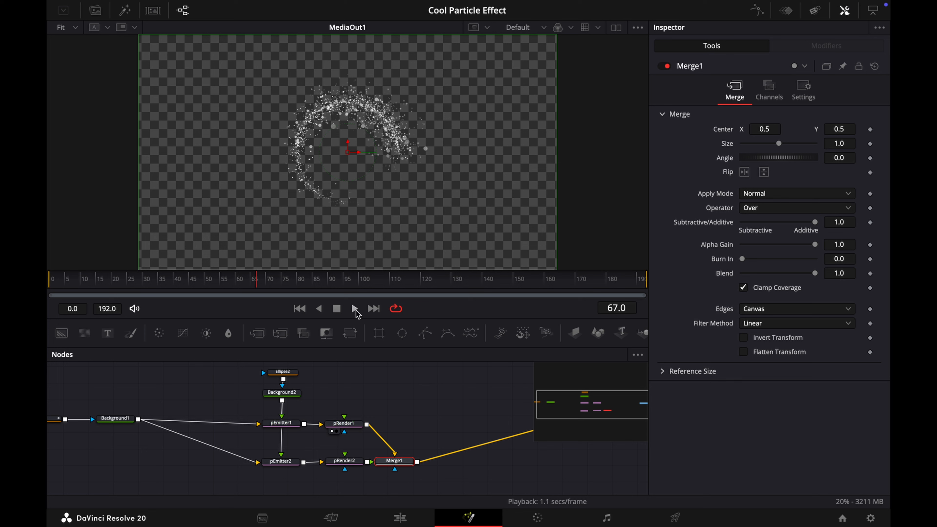
# Set pEmitter2's particle colour to green (hue 0.304, saturation 0.946, value 0.827)
pyautogui.click(280, 461)
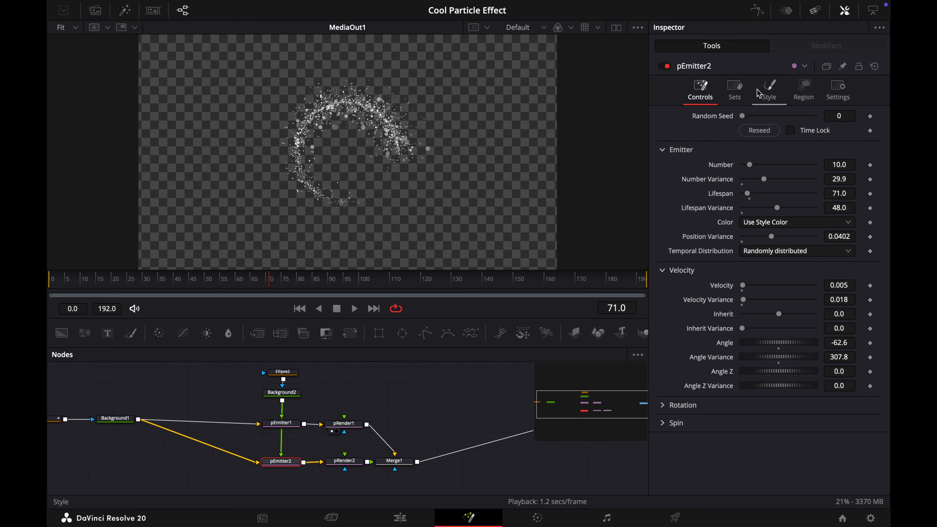
pyautogui.click(758, 93)
pyautogui.click(667, 221)
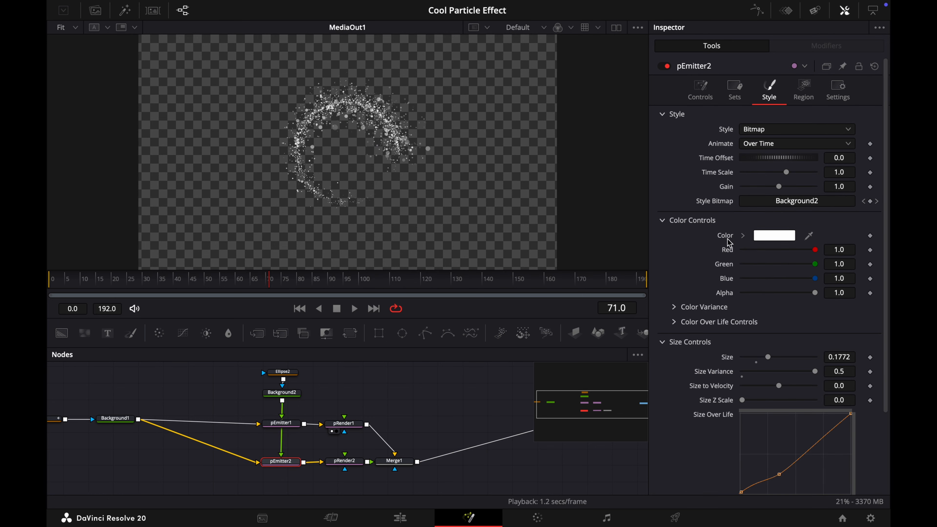
pyautogui.click(743, 236)
pyautogui.moveTo(846, 251); pyautogui.dragTo(839, 226)
pyautogui.scroll(-1, 817, 275)
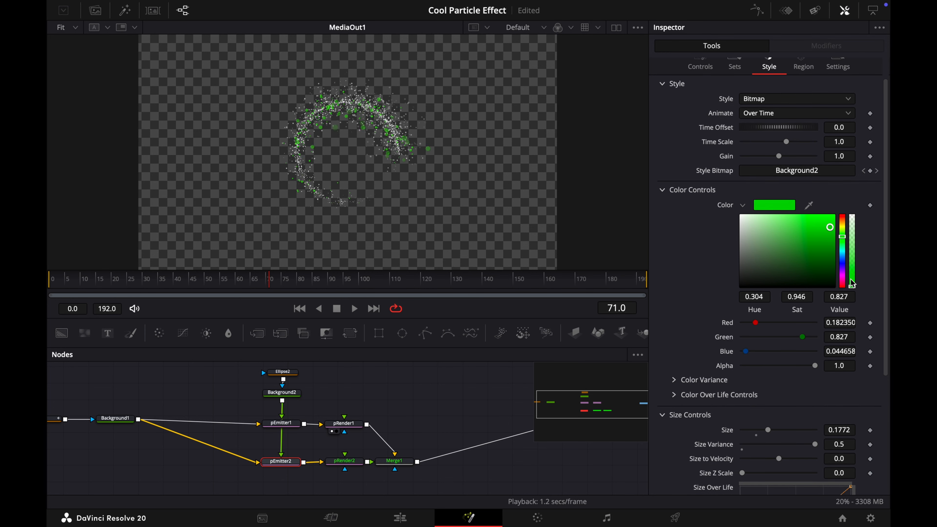
pyautogui.click(663, 189)
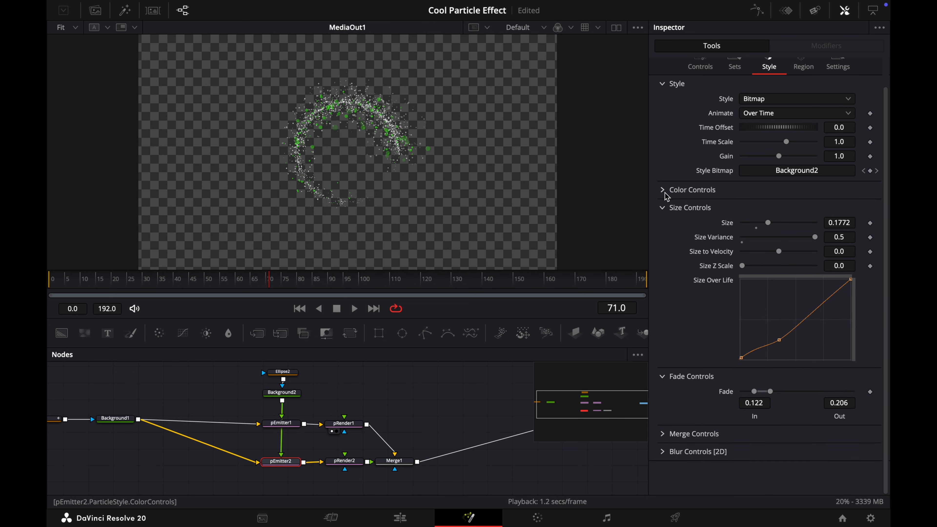
# Set the start colour of pEmitter1's Color Over Life gradient to bright green
pyautogui.click(294, 423)
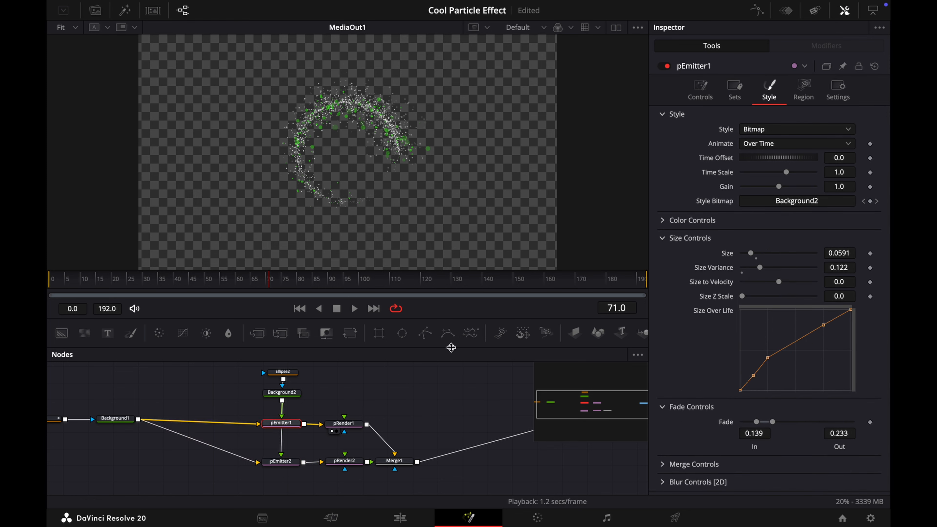
pyautogui.click(664, 221)
pyautogui.click(674, 322)
pyautogui.scroll(-1, 704, 364)
pyautogui.scroll(-1, 704, 365)
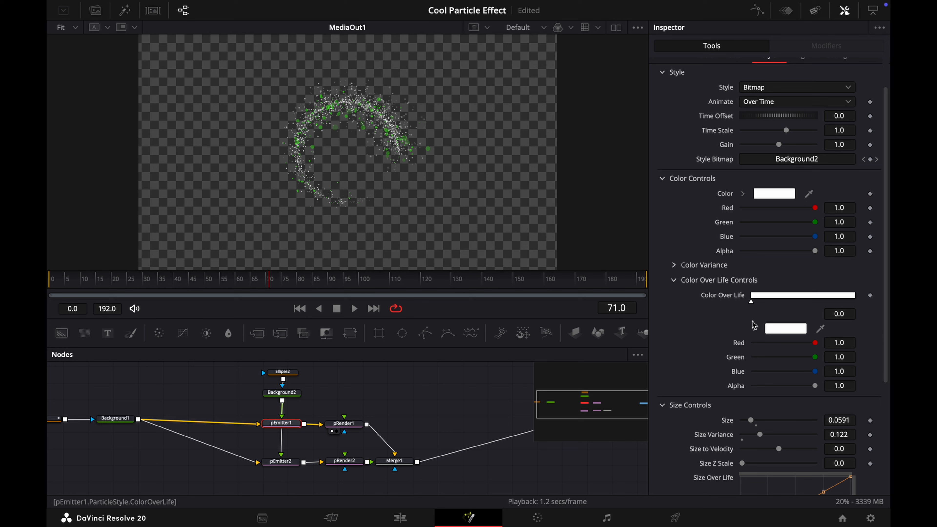
pyautogui.click(773, 330)
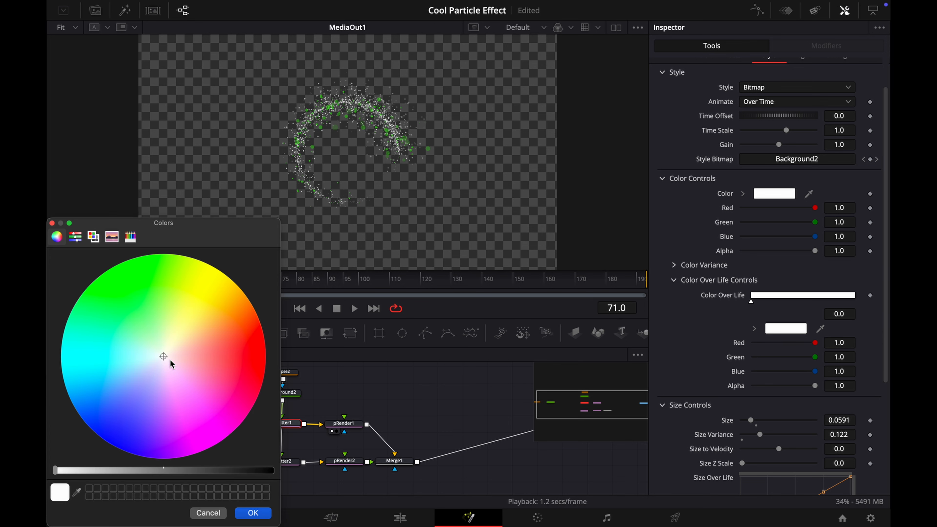
pyautogui.moveTo(172, 365)
pyautogui.mouseDown()
pyautogui.moveTo(168, 325)
pyautogui.moveTo(180, 283)
pyautogui.moveTo(168, 261)
pyautogui.moveTo(140, 269)
pyautogui.moveTo(152, 245)
pyautogui.moveTo(110, 248)
pyautogui.mouseUp()
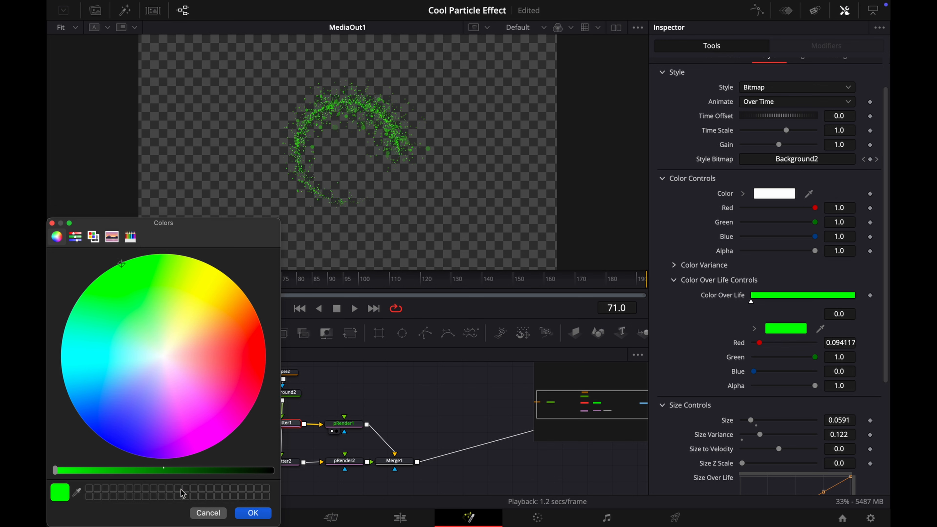
pyautogui.click(253, 512)
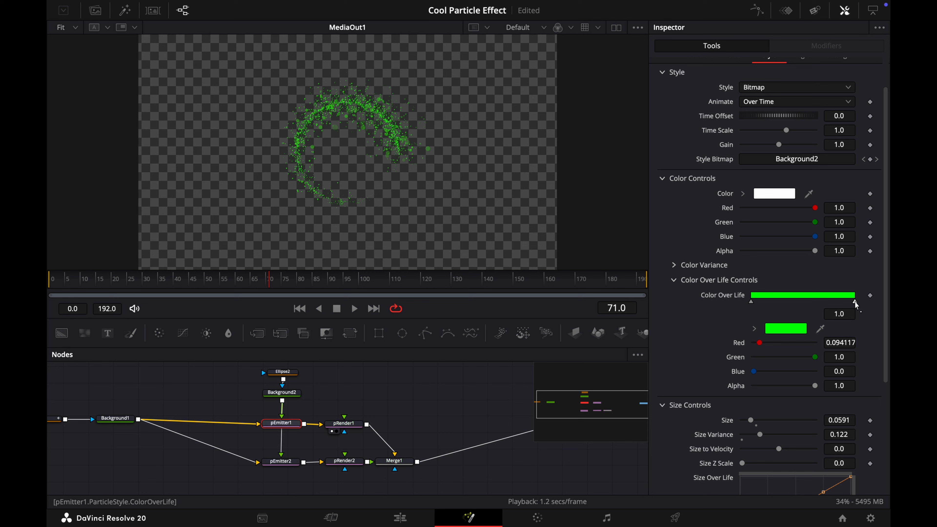
# Set the end colour of pEmitter1's Color Over Life gradient to yellow-green
pyautogui.click(786, 328)
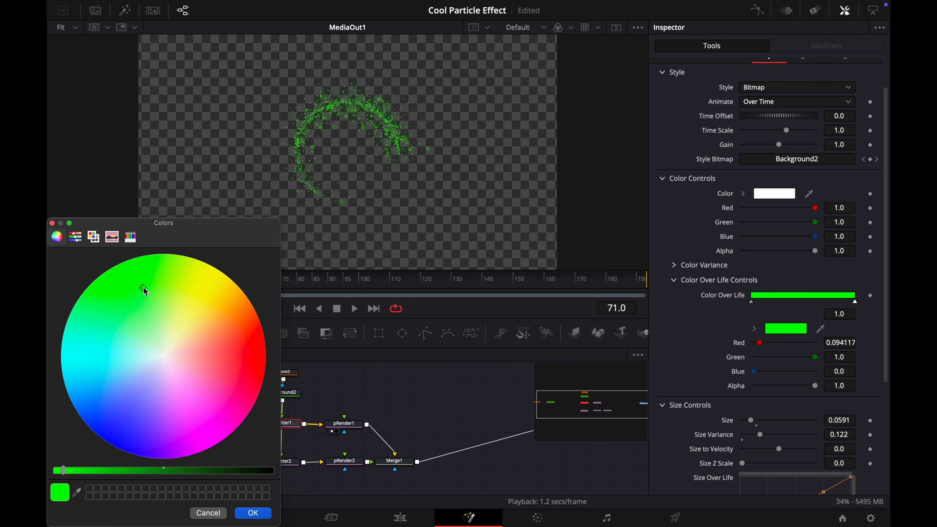
pyautogui.moveTo(145, 292)
pyautogui.mouseDown()
pyautogui.moveTo(194, 246)
pyautogui.moveTo(189, 255)
pyautogui.mouseUp()
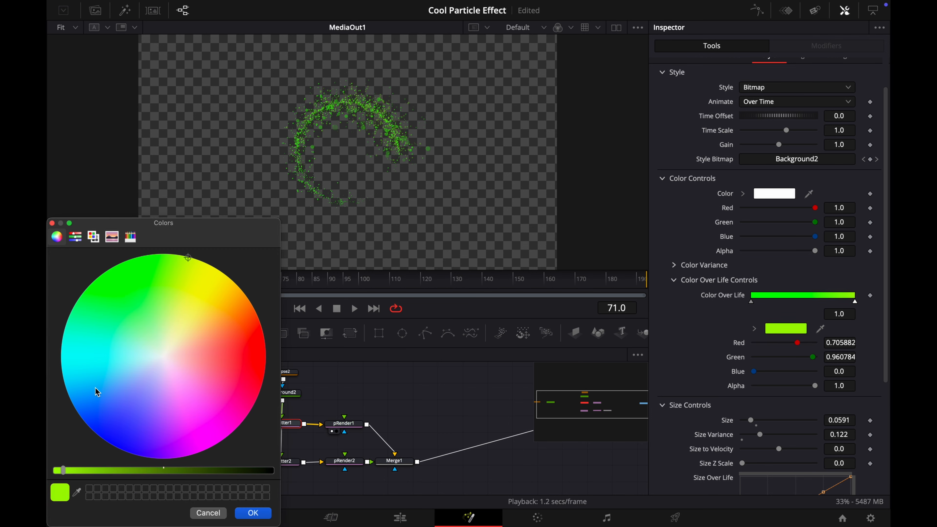
pyautogui.moveTo(65, 471); pyautogui.dragTo(55, 470)
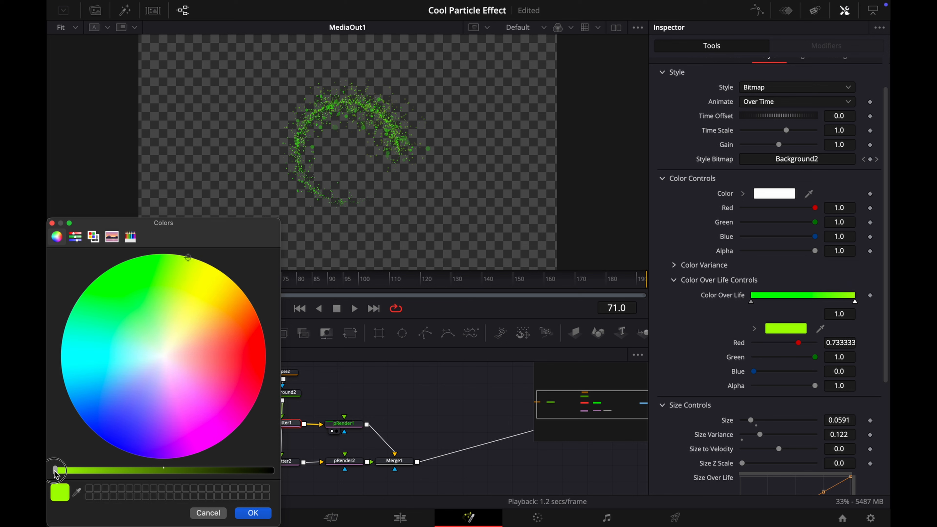
pyautogui.click(254, 513)
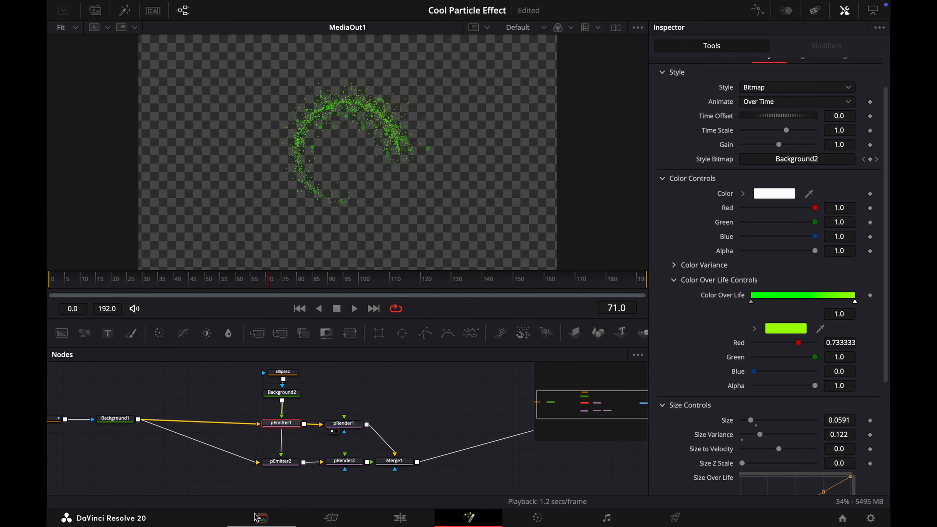
# Add a Soft Glow node after pRender1 at frame 131
pyautogui.moveTo(272, 294); pyautogui.dragTo(453, 303)
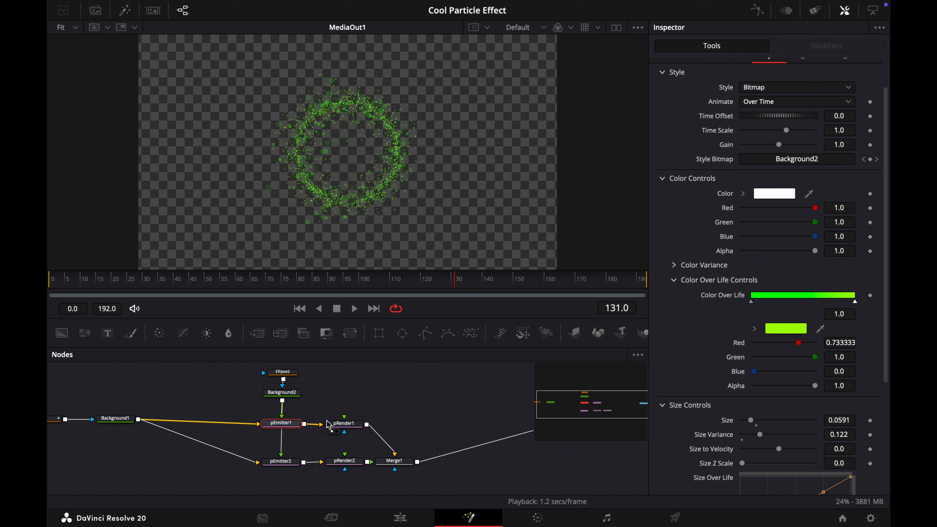
pyautogui.click(354, 427)
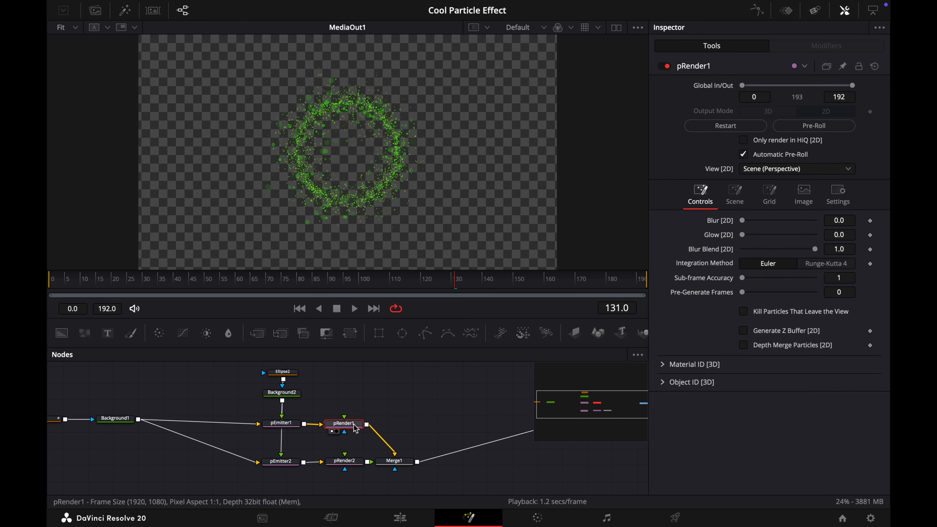
pyautogui.hotkey('shift', 'space')
pyautogui.write('sof')
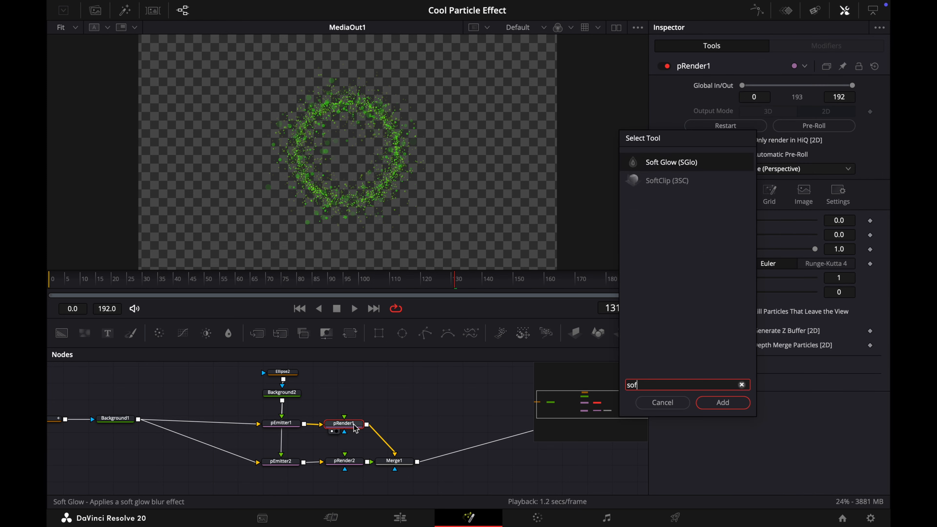
pyautogui.press('Return')
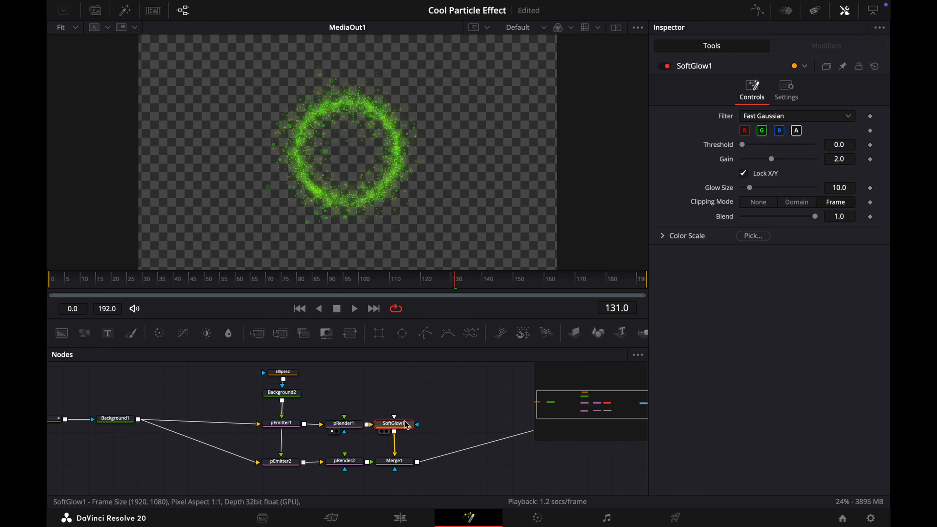
# Set Soft Glow's Threshold to about 0.575, Gain about 2.874 and Glow Size 5.5
pyautogui.moveTo(407, 425)
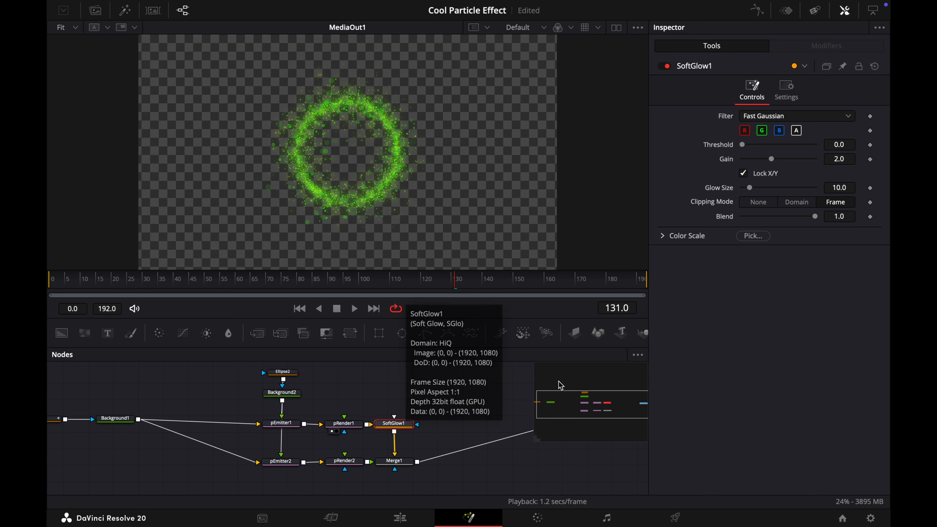
pyautogui.moveTo(748, 148); pyautogui.dragTo(788, 165)
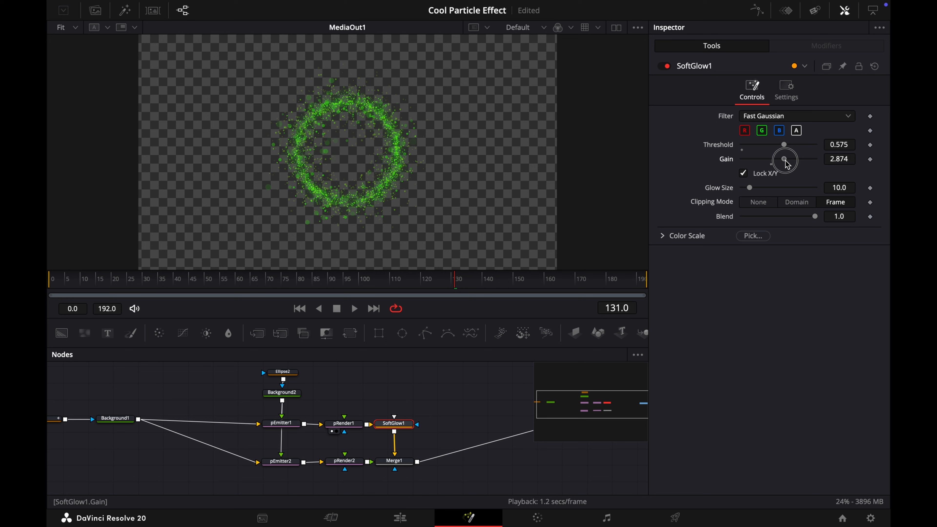
pyautogui.moveTo(788, 165); pyautogui.dragTo(788, 165)
pyautogui.moveTo(753, 191); pyautogui.dragTo(751, 191)
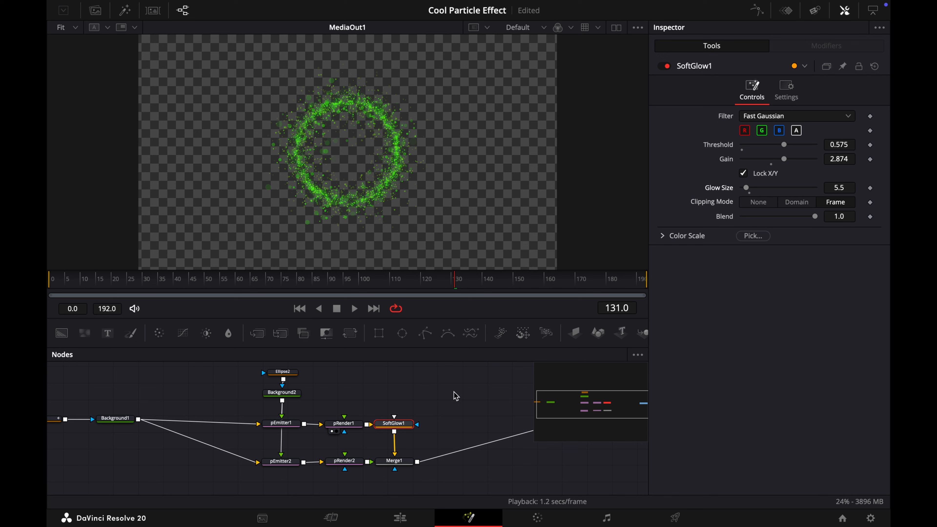
# Add a Highlight node after the Soft Glow node
pyautogui.hotkey('shift', 'space')
pyautogui.write('high')
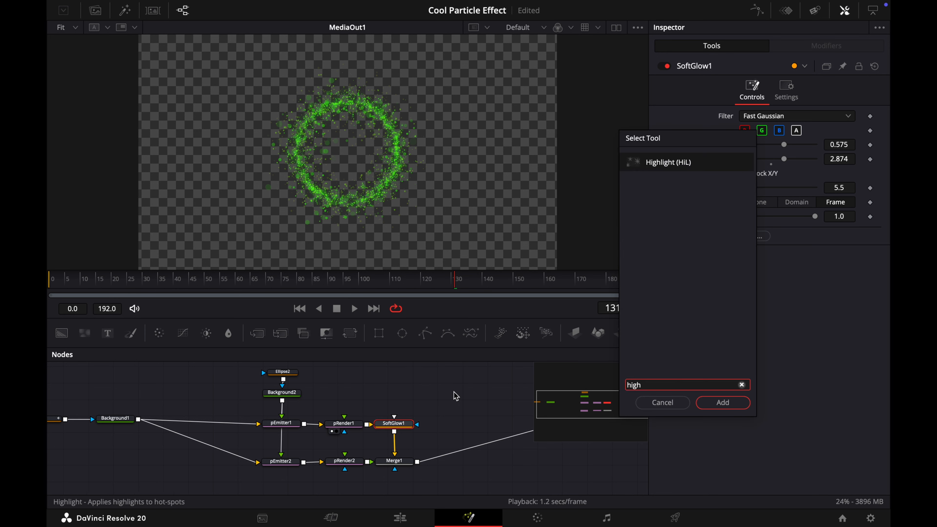
pyautogui.press('Return')
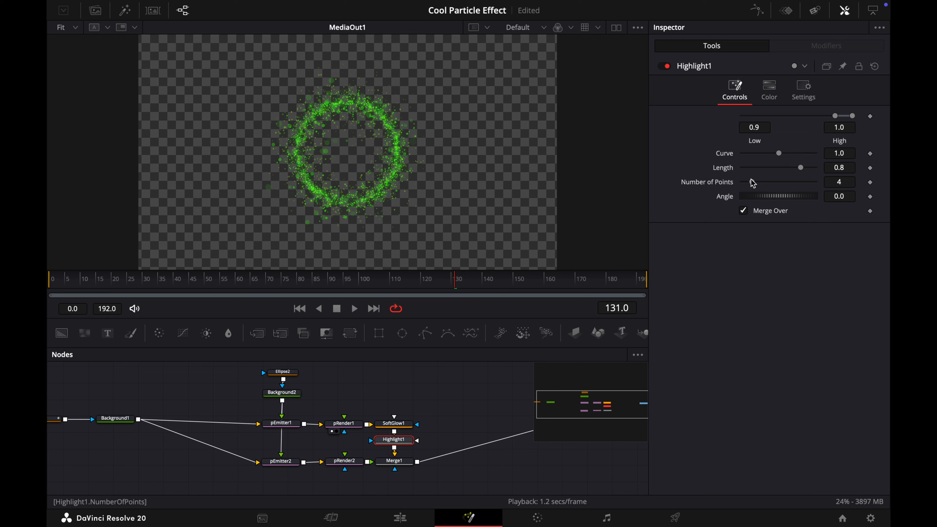
# Set the Highlight node's Low to about 0.939, Curve to about 4.3 and Length to about 0.307
pyautogui.moveTo(837, 118); pyautogui.dragTo(841, 120)
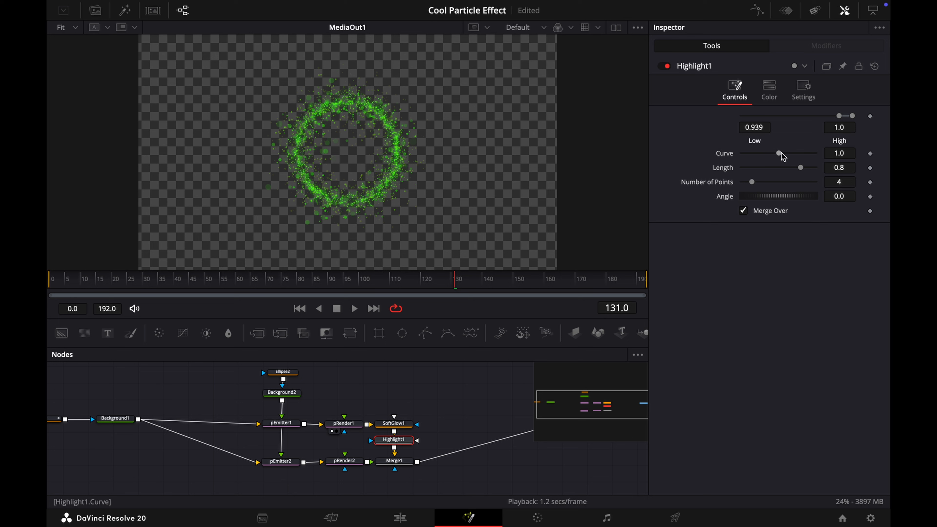
pyautogui.moveTo(782, 154); pyautogui.dragTo(766, 173)
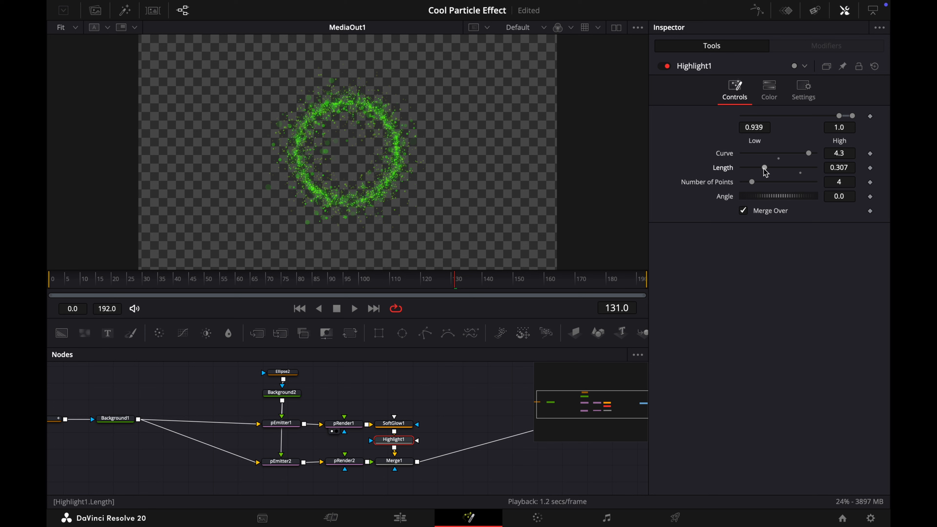
# Add a Shake modifier to Merge1's Blend at frame 117
pyautogui.moveTo(55, 279); pyautogui.dragTo(414, 282)
pyautogui.click(503, 445)
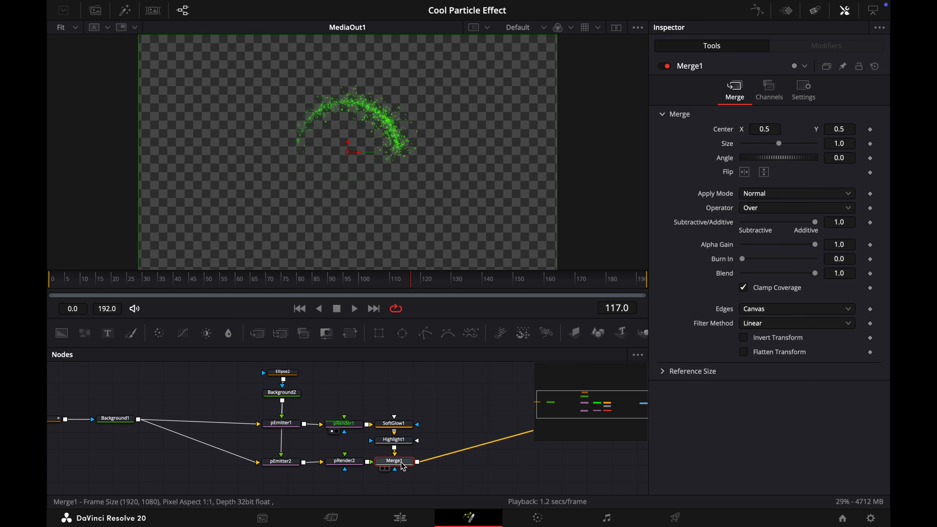
pyautogui.rightClick(728, 278)
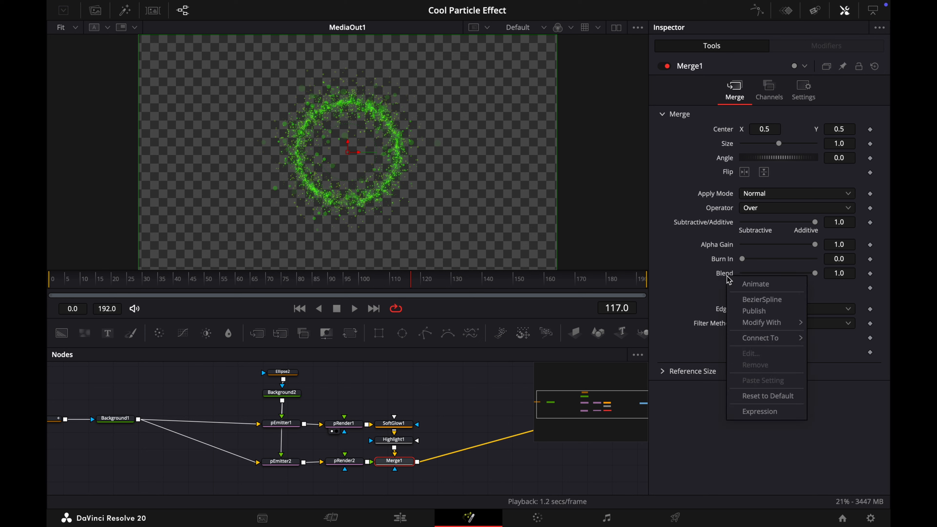
pyautogui.moveTo(760, 323)
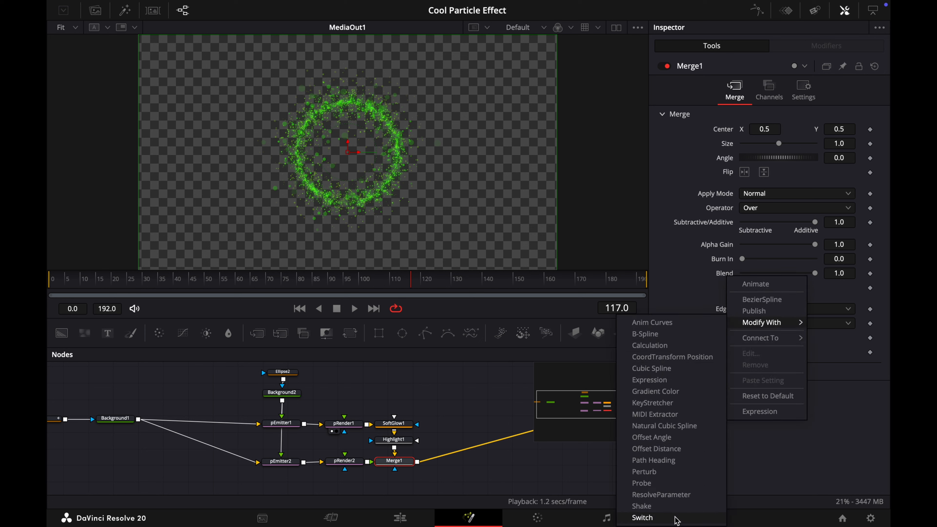
pyautogui.click(669, 509)
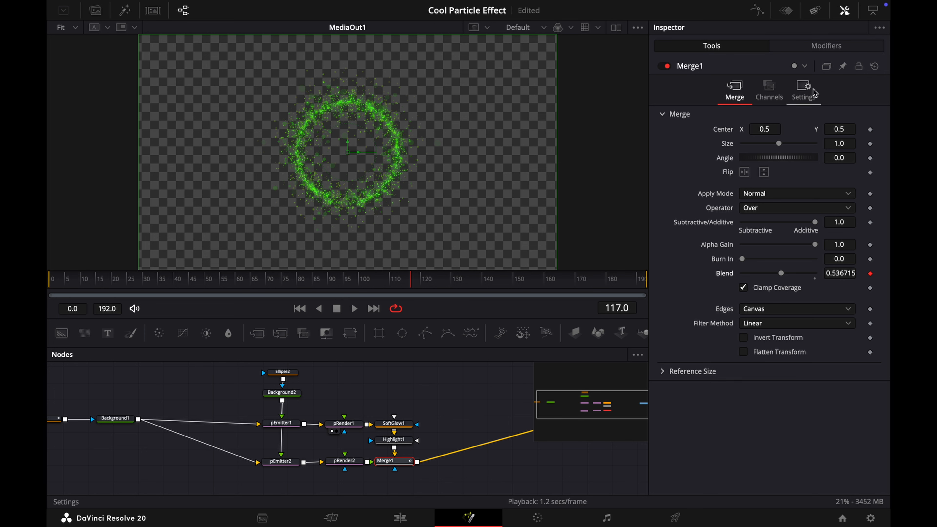
# Set the Shake modifier's Random Seed to 13420, Smoothness to about 0.39 and Minimum to about 0.52
pyautogui.click(825, 48)
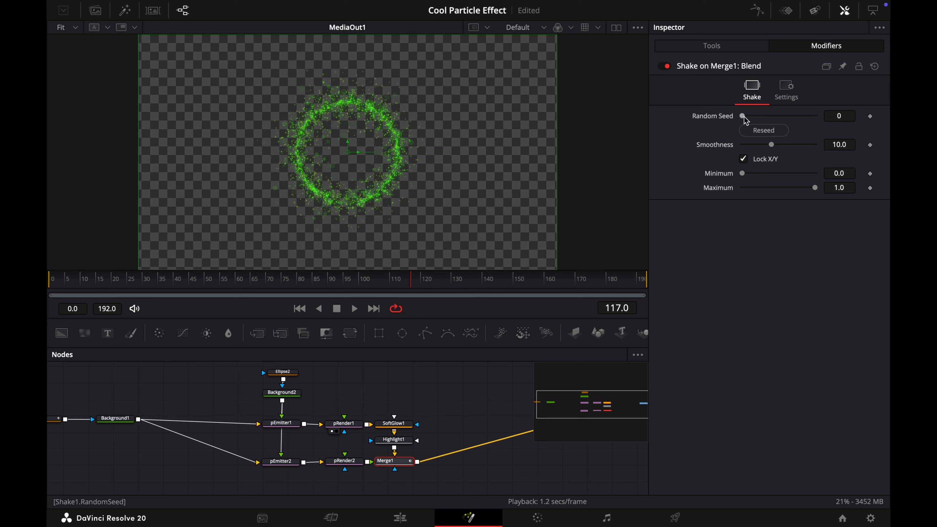
pyautogui.moveTo(744, 117); pyautogui.dragTo(781, 174)
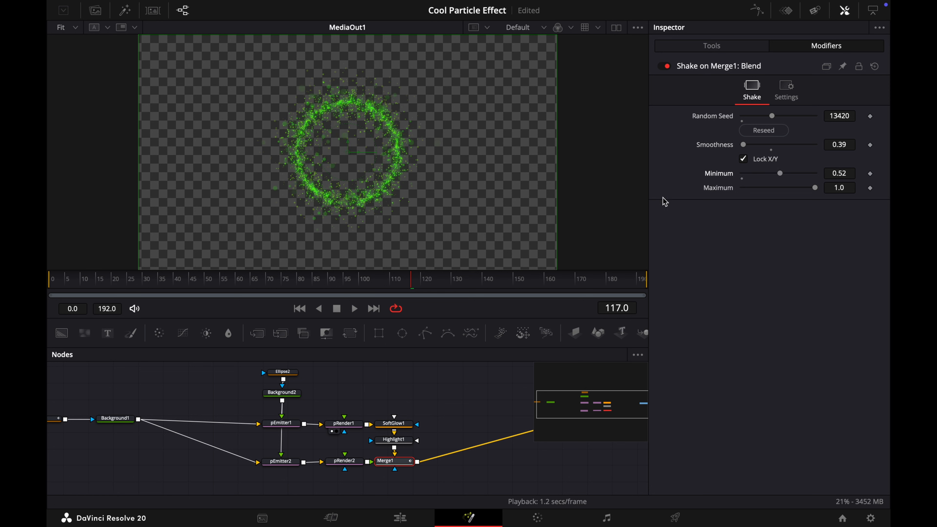
# Hide the inspector, rewind to frame 0 and switch to the Edit page
pyautogui.click(845, 11)
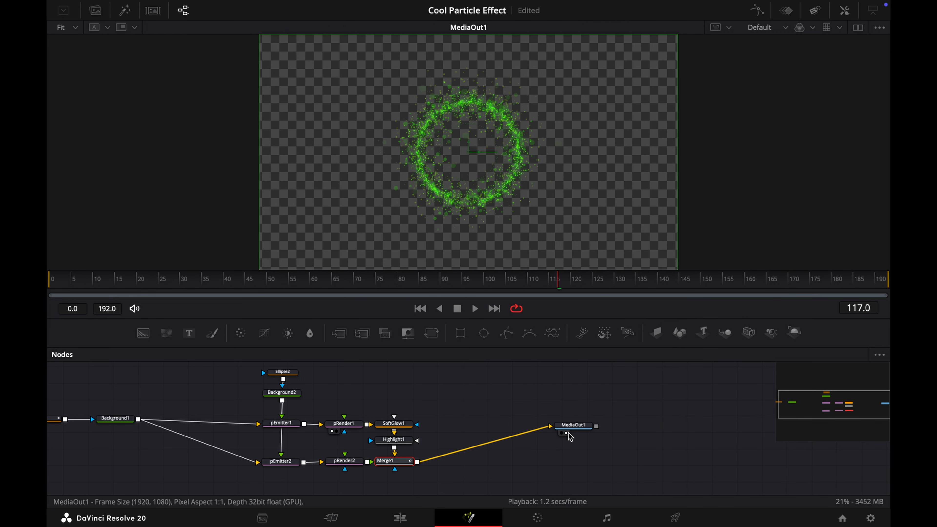
pyautogui.moveTo(560, 288); pyautogui.dragTo(49, 287)
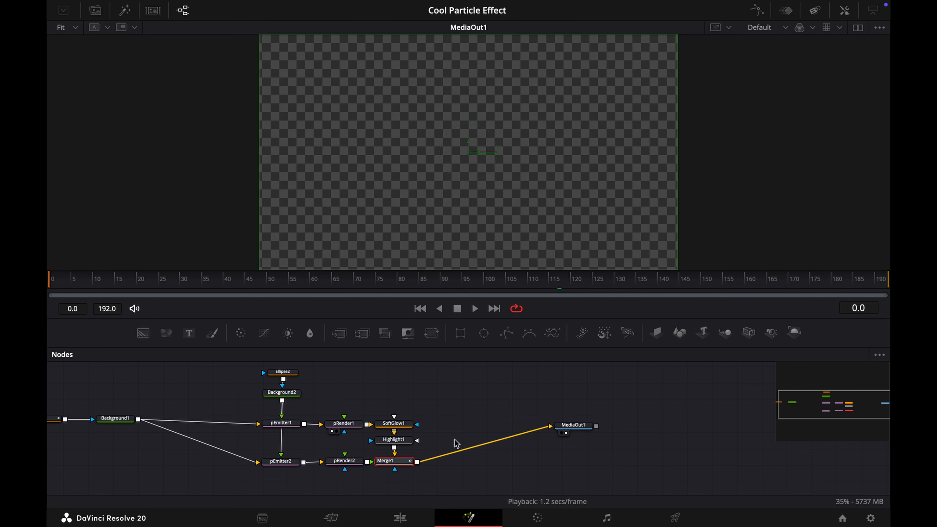
pyautogui.click(407, 521)
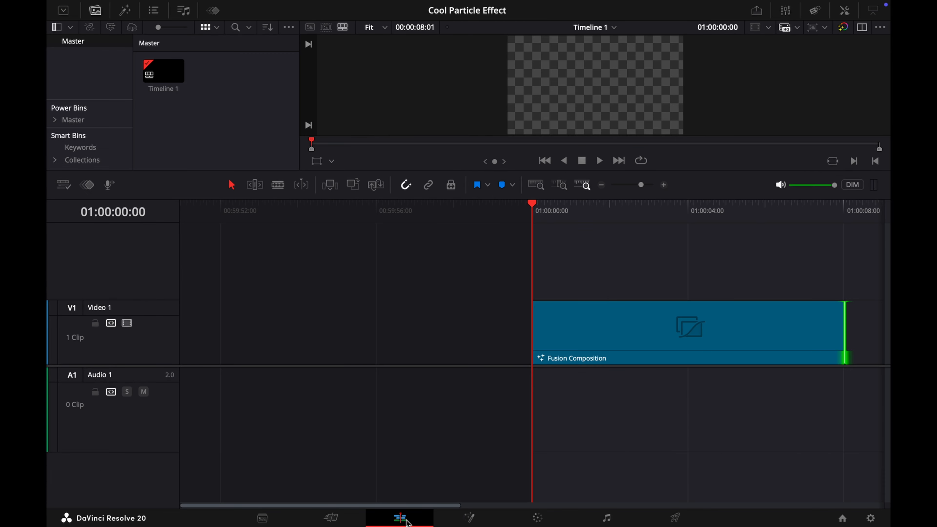